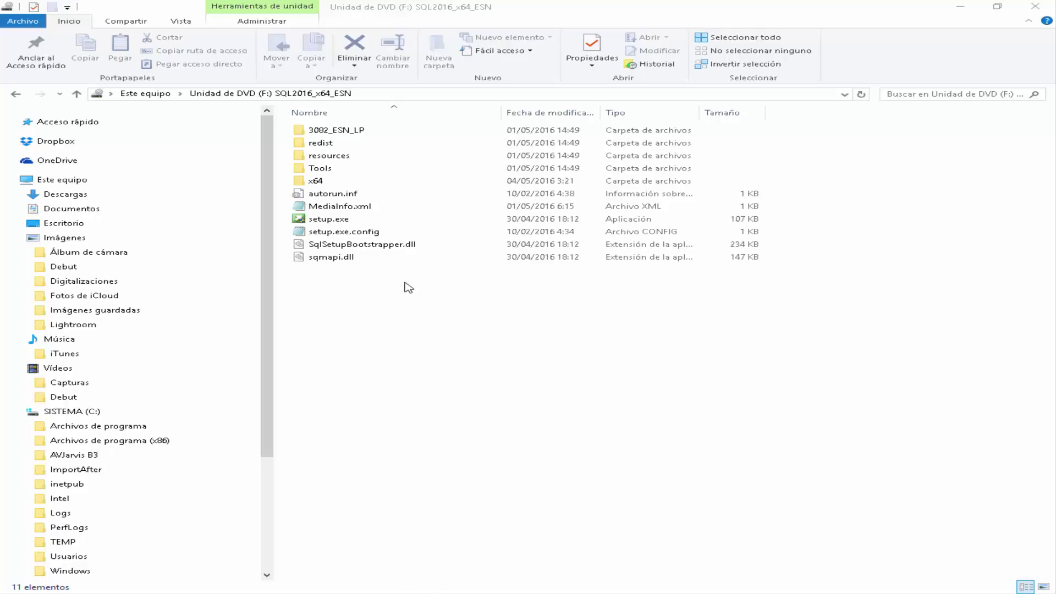
Launch setup.exe from the SQL Server 2016 DVD and maximize the installation center window.
click(326, 223)
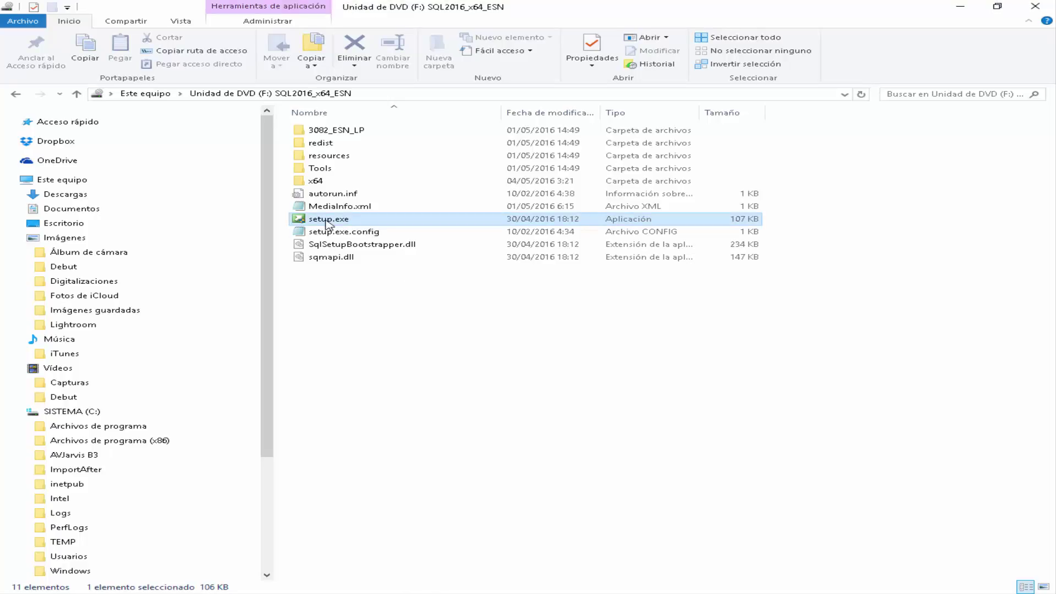
double_click(327, 223)
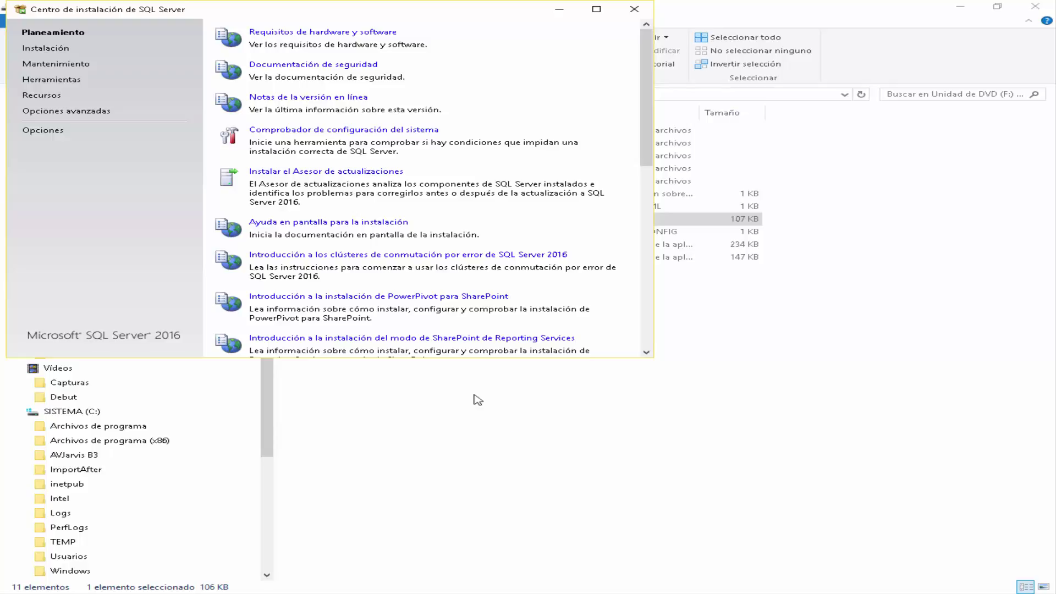
click(596, 9)
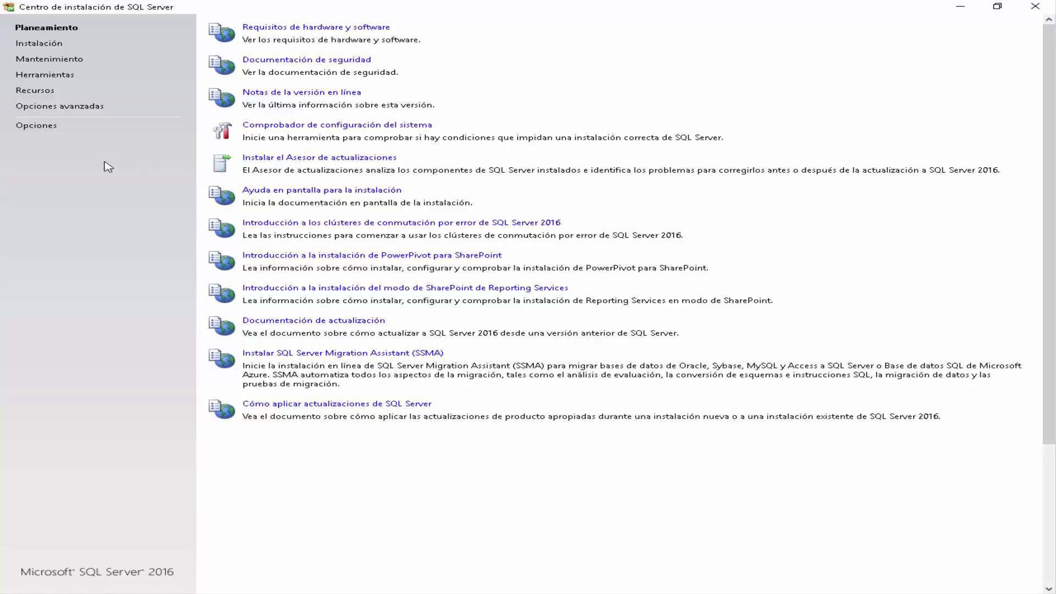
Look through the installation, maintenance and tools options of the SQL Server installation center.
click(34, 46)
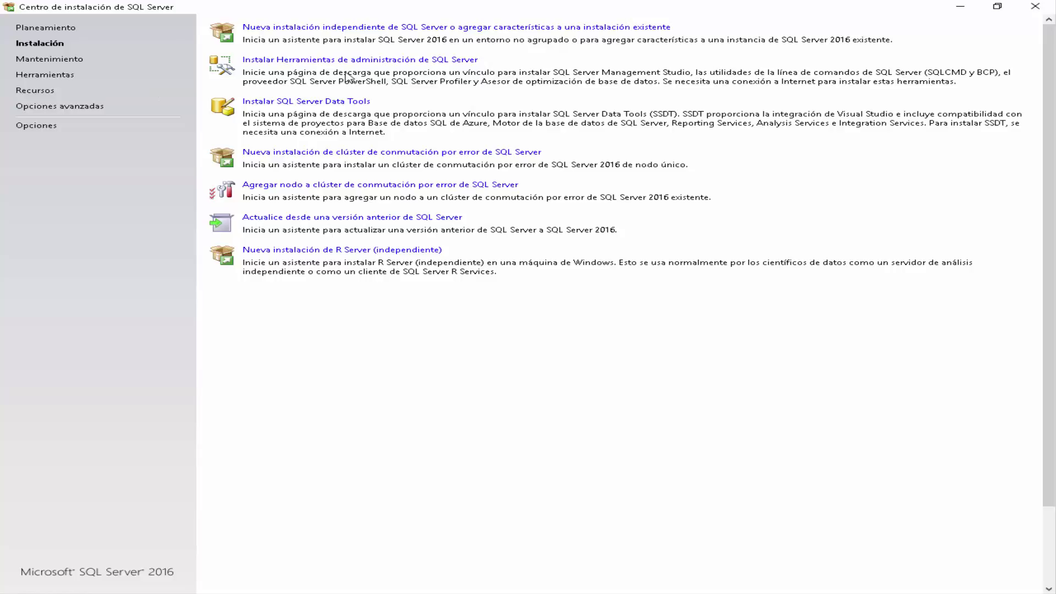
click(48, 62)
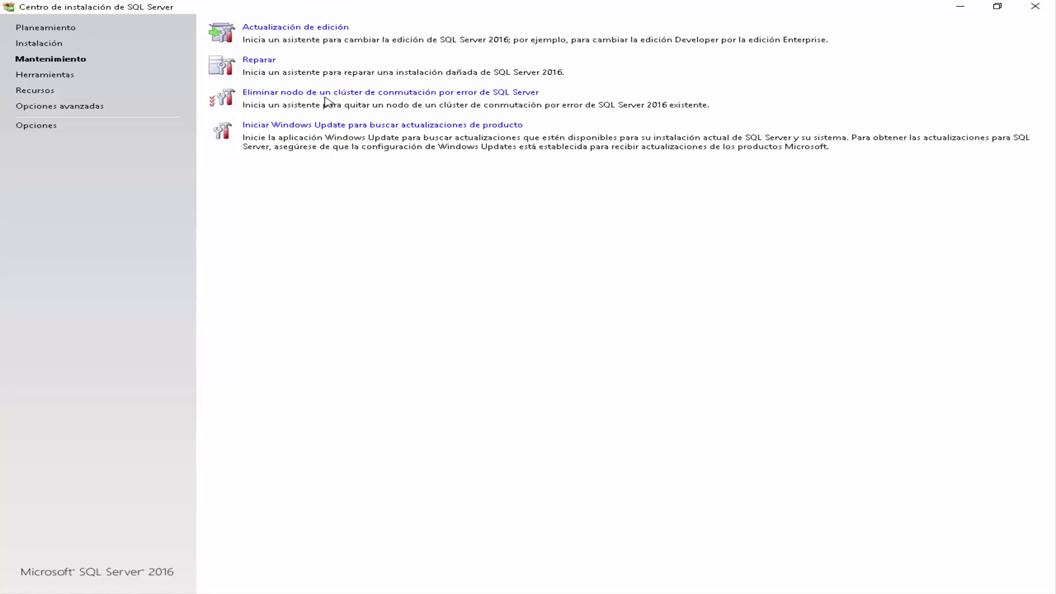
click(66, 76)
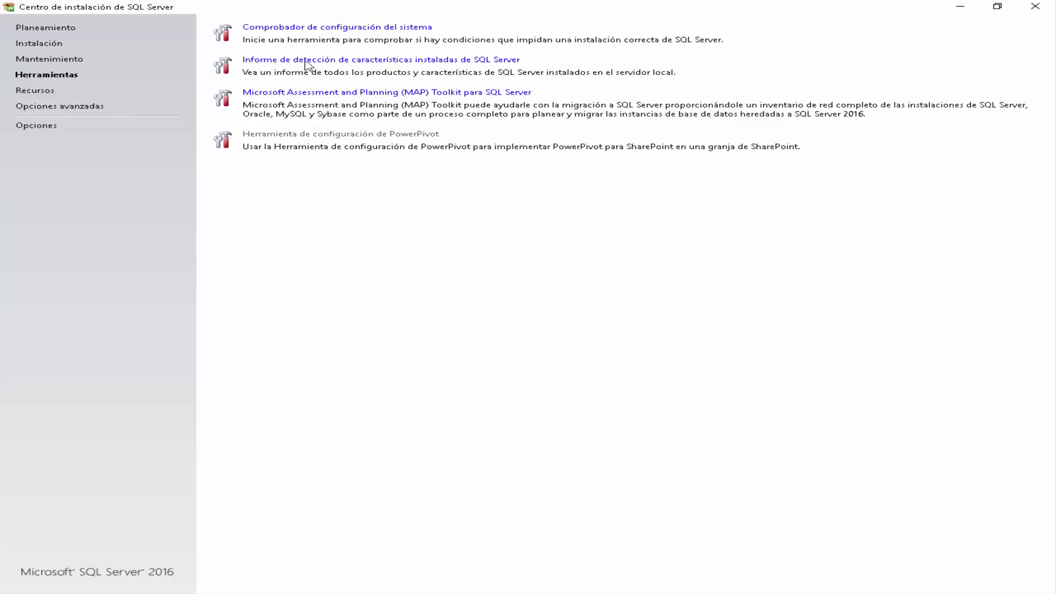
Run the system configuration checker, review the details of the global rules and close the check.
click(313, 29)
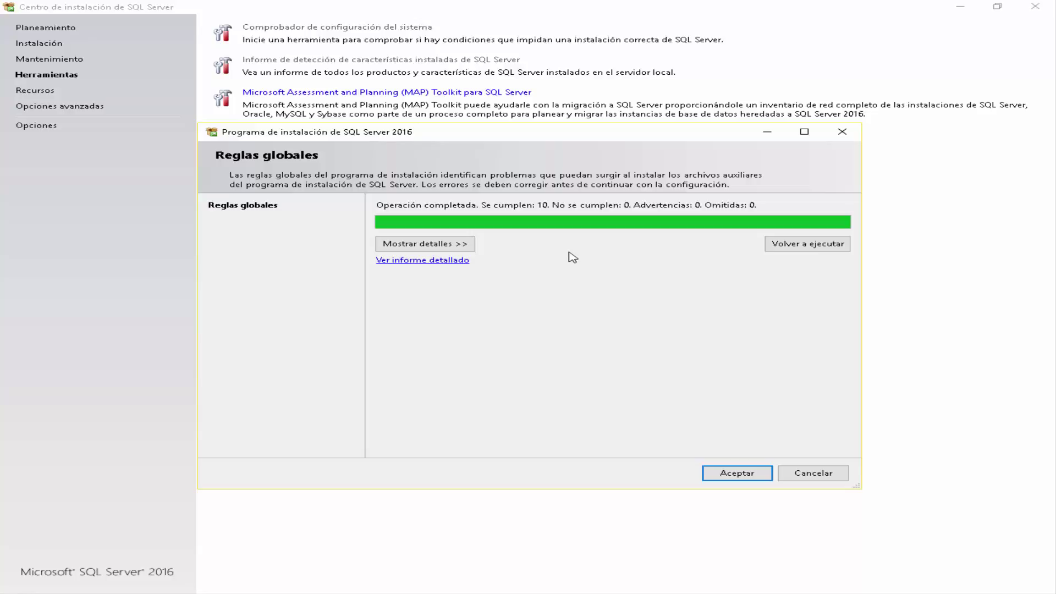
click(445, 243)
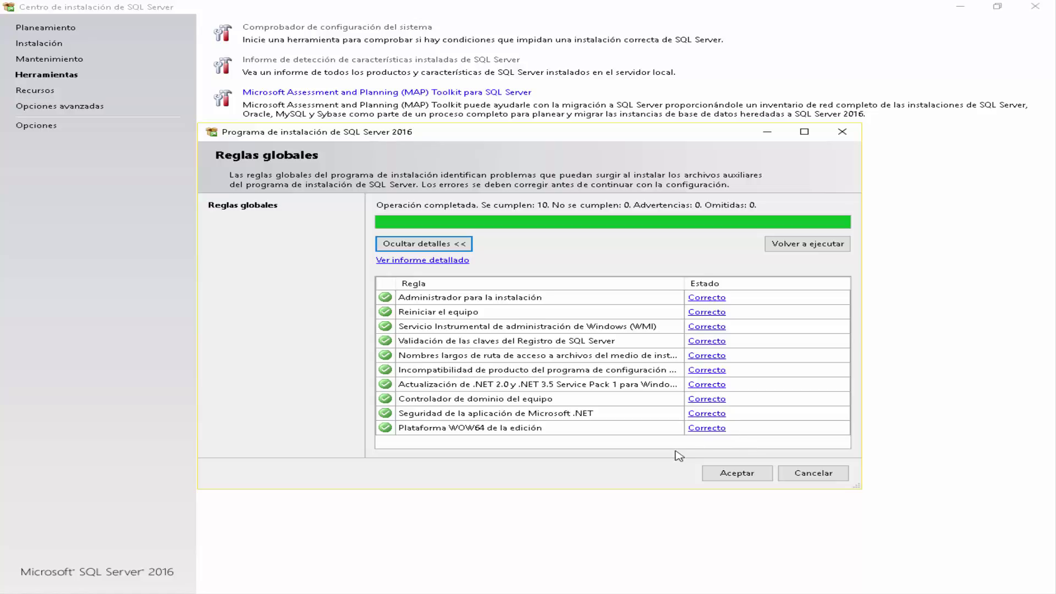
click(735, 474)
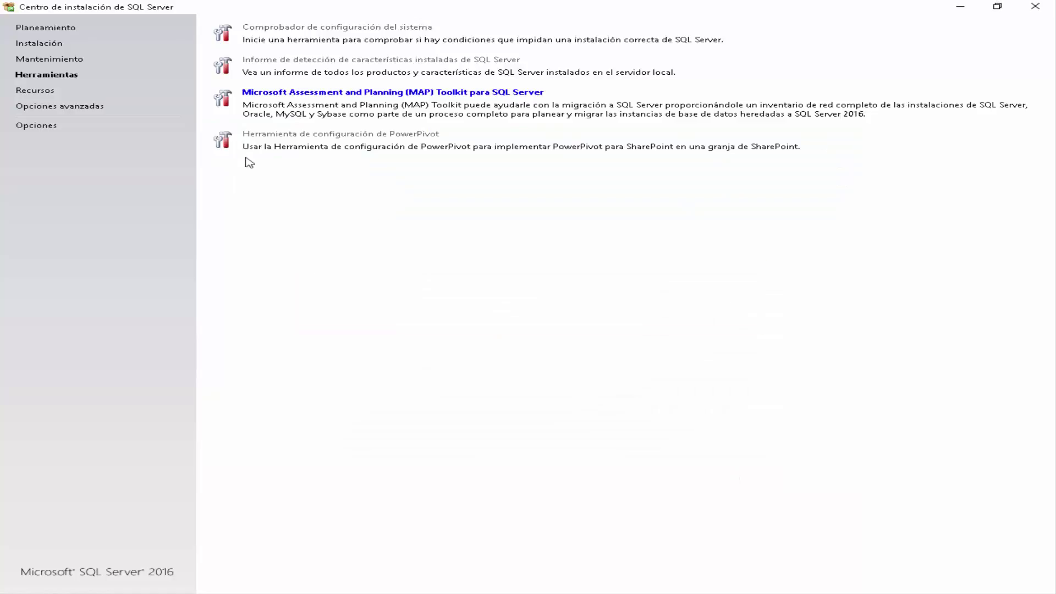
Start a new standalone SQL Server installation and continue with the product key already filled in.
click(35, 43)
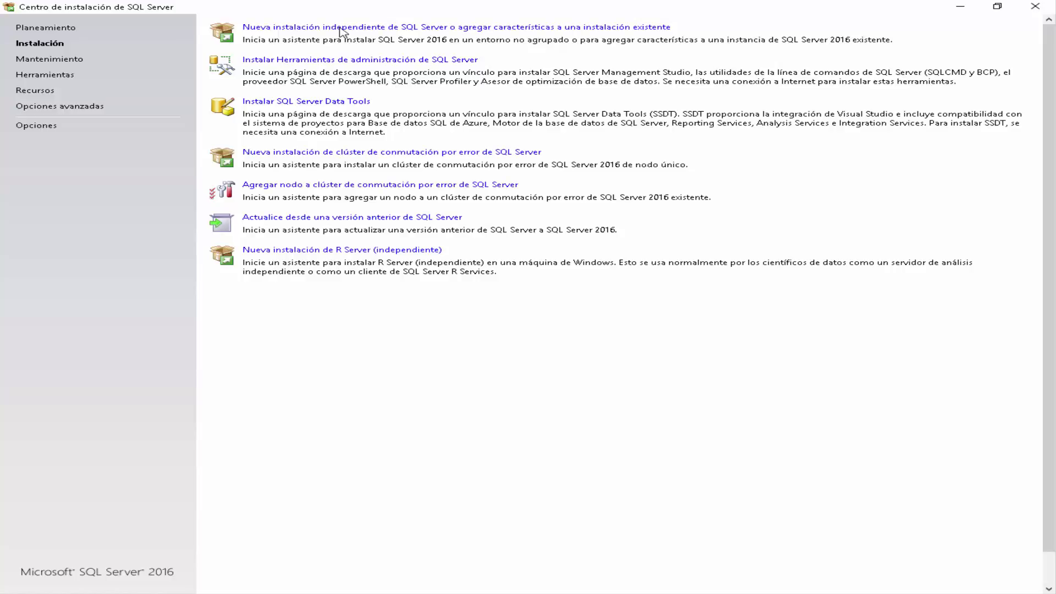
click(349, 28)
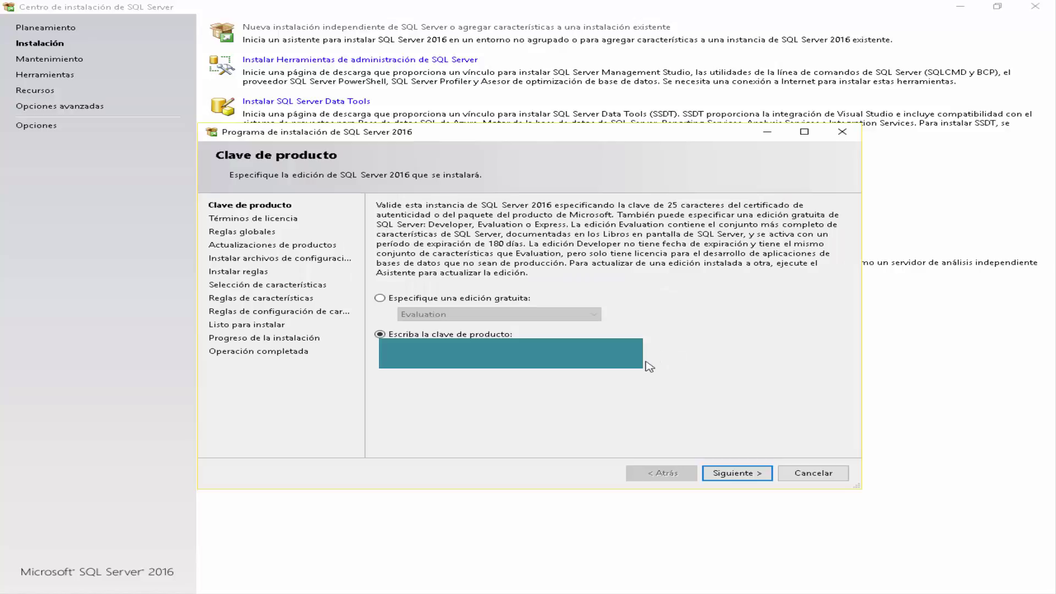
click(744, 476)
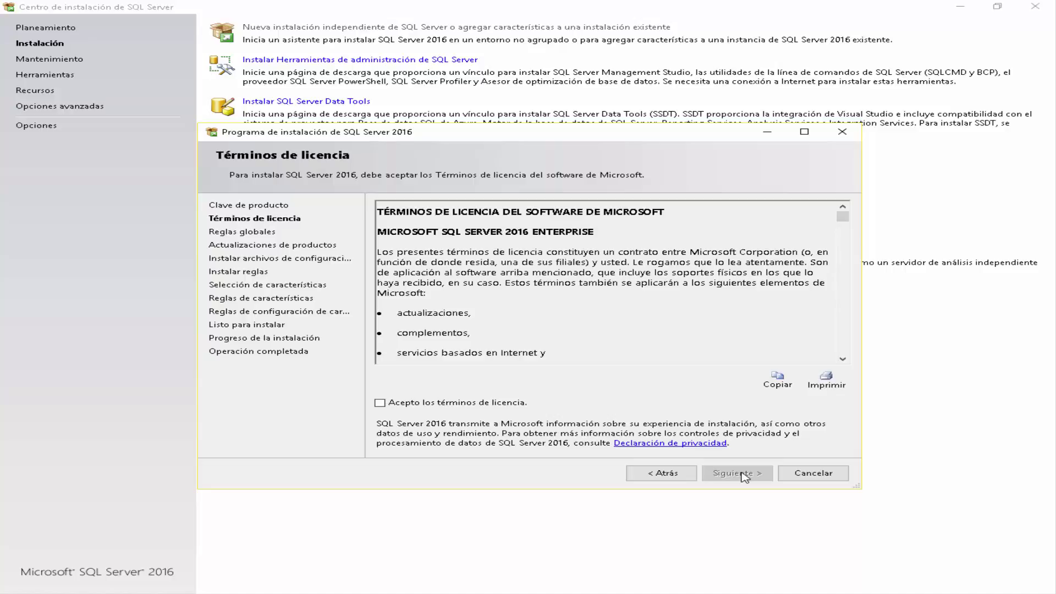
Accept the license terms and continue with the SQL Server product updates included.
click(419, 405)
click(735, 476)
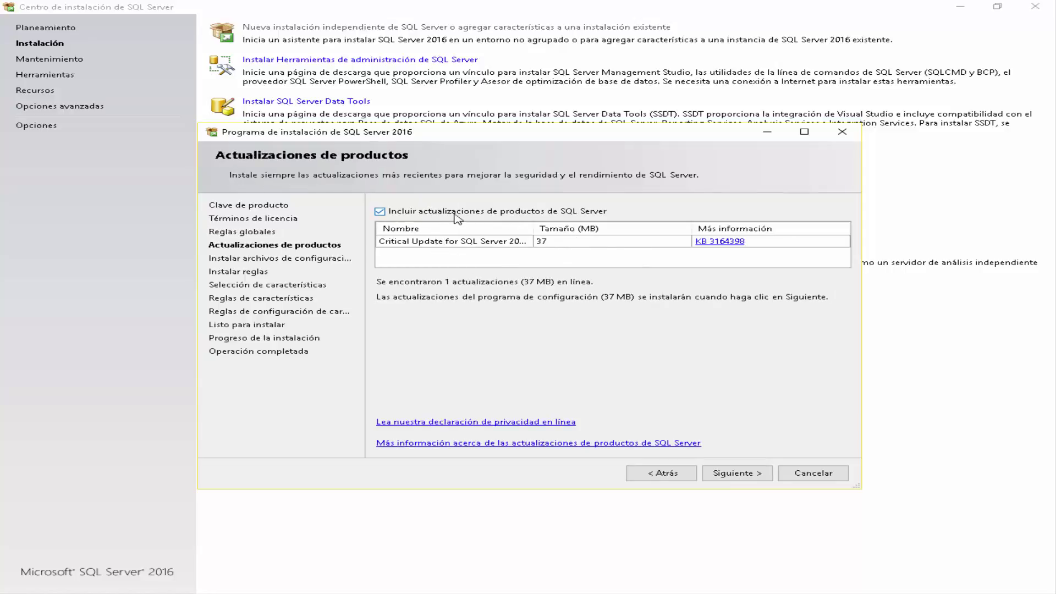
drag(533, 228, 576, 228)
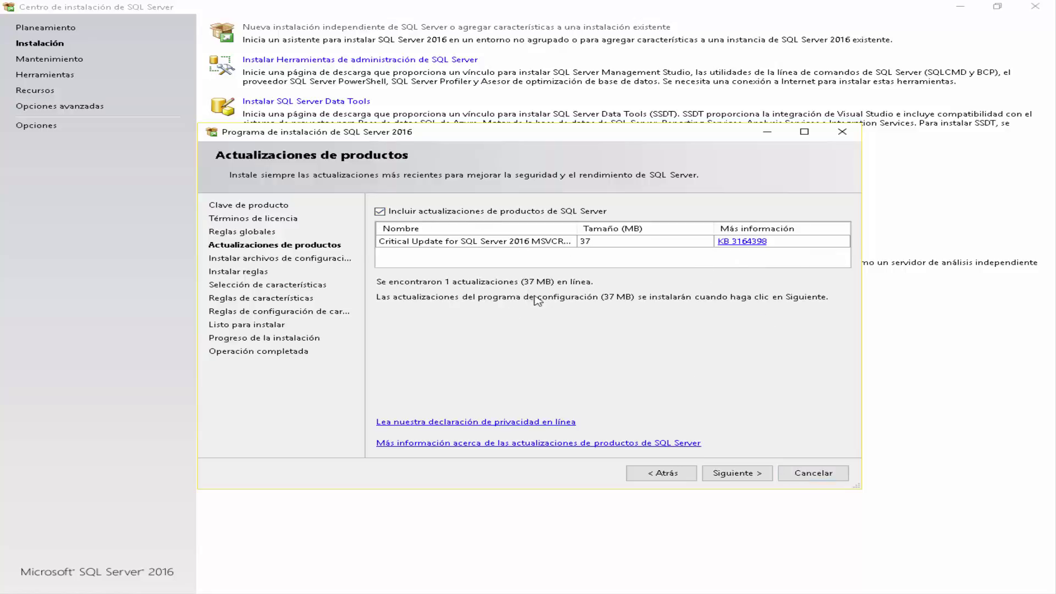
click(734, 472)
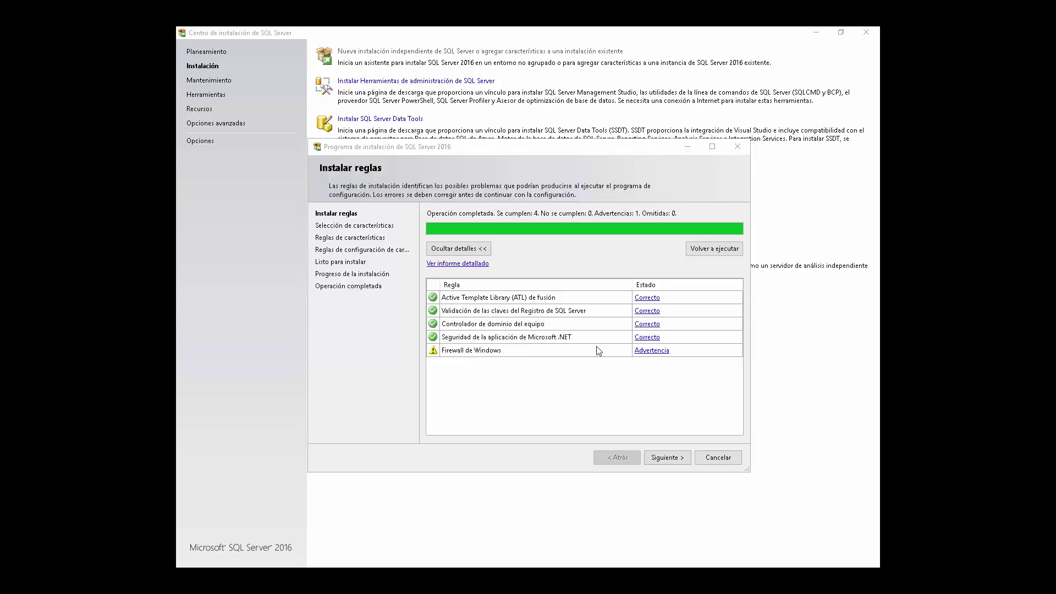
Review the Firewall de Windows rule warning, turn off Windows Firewall for private and public networks, and rerun the installation rules.
click(653, 351)
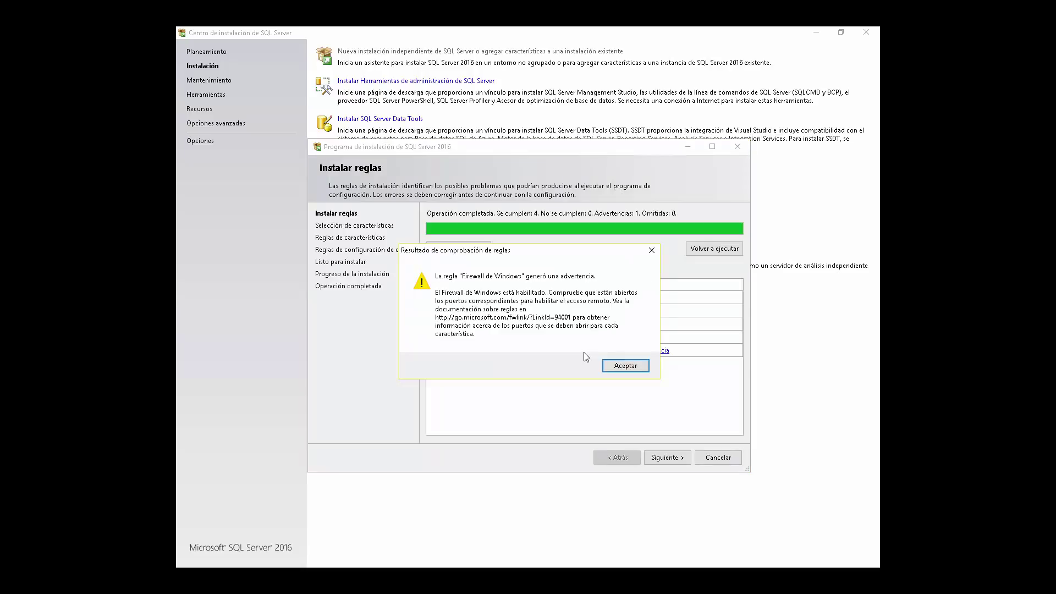
click(630, 367)
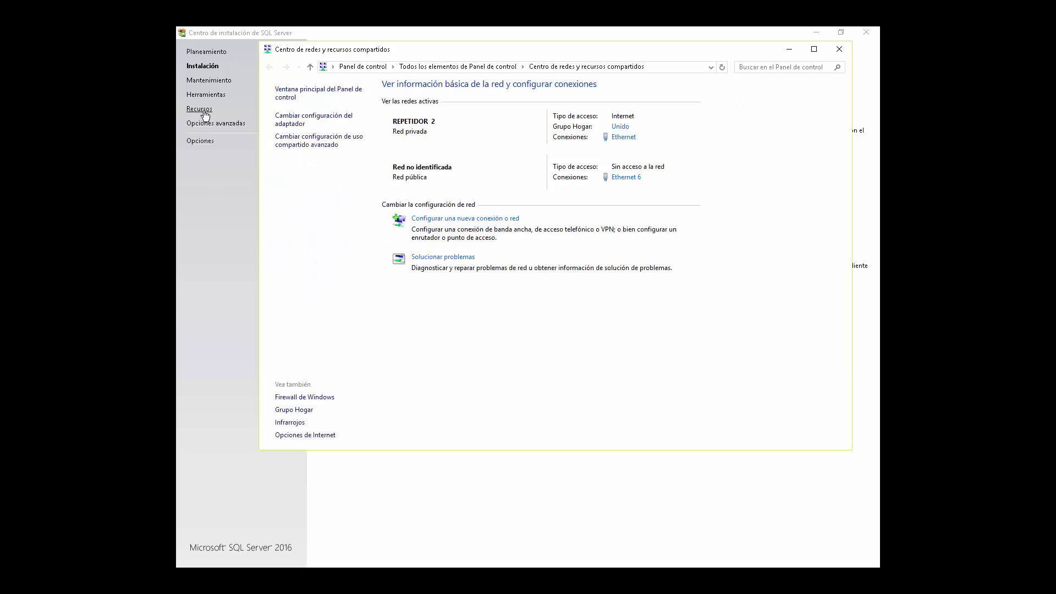
click(323, 398)
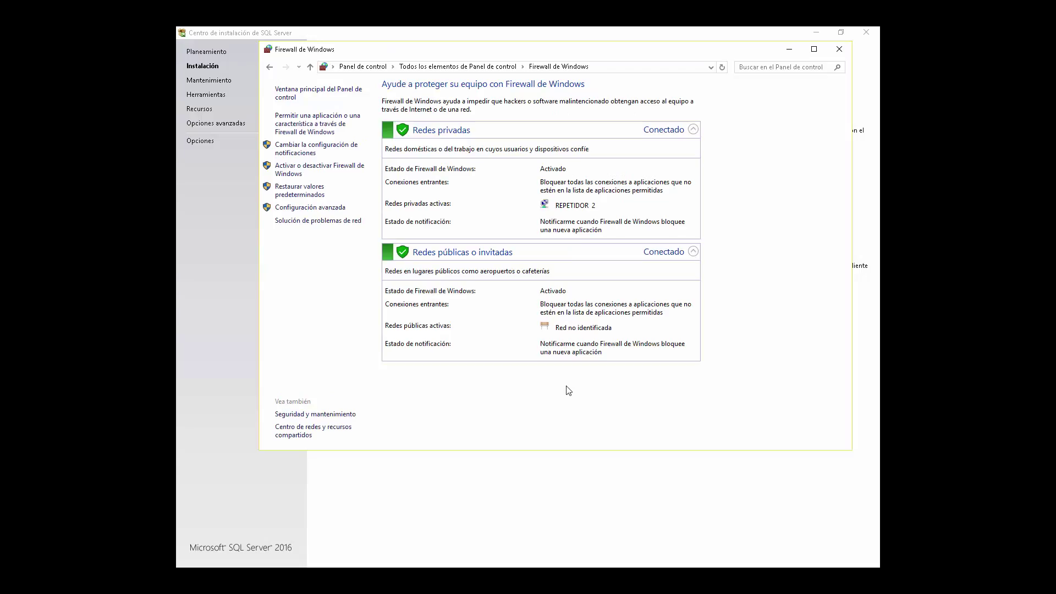
click(286, 170)
click(440, 168)
click(443, 235)
click(642, 443)
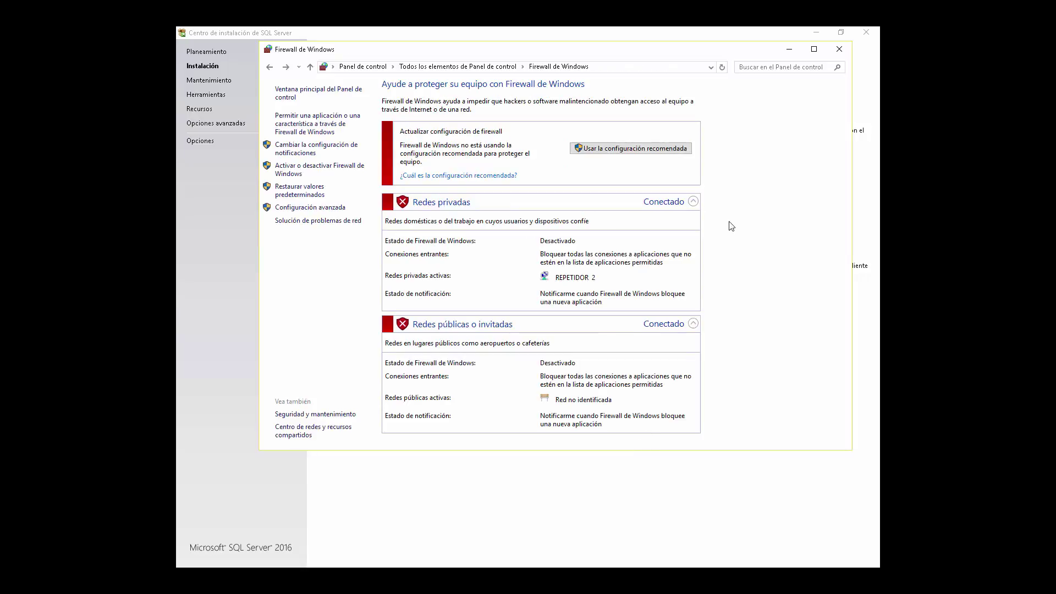
click(790, 49)
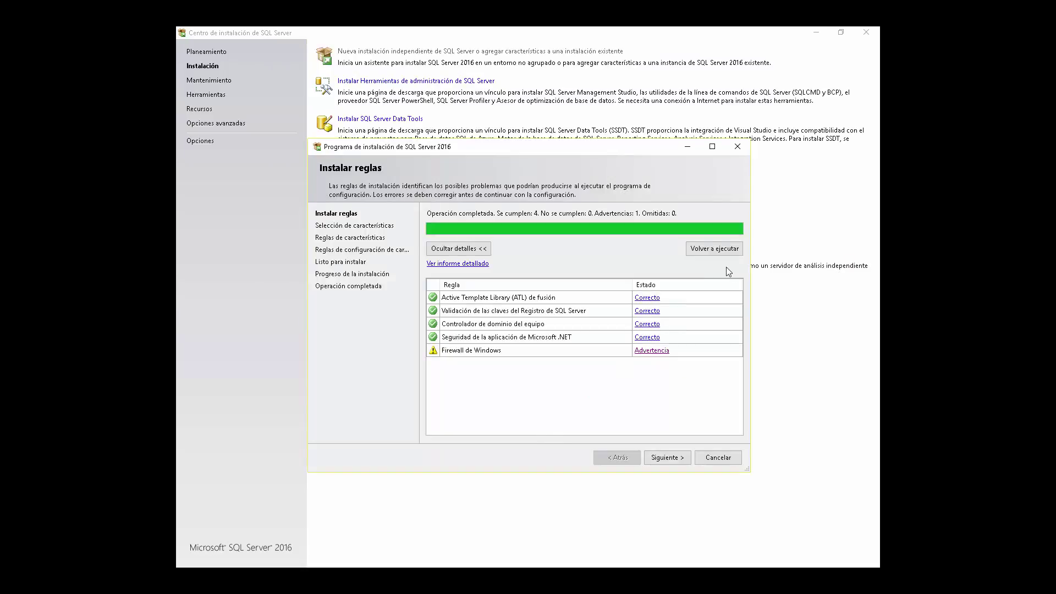
click(699, 250)
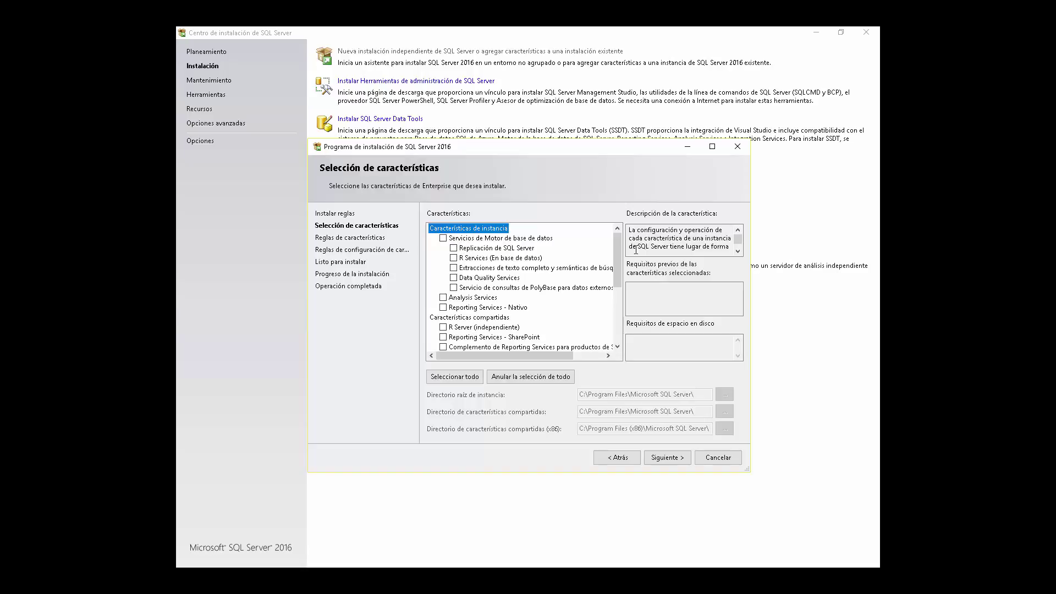
Select all features except Analysis Services, Reporting Services - Nativo, Reporting Services - SharePoint and the Reporting Services add-in for SharePoint products.
mouse_move(619, 255)
mouse_down()
mouse_move(618, 324)
mouse_move(620, 238)
mouse_up()
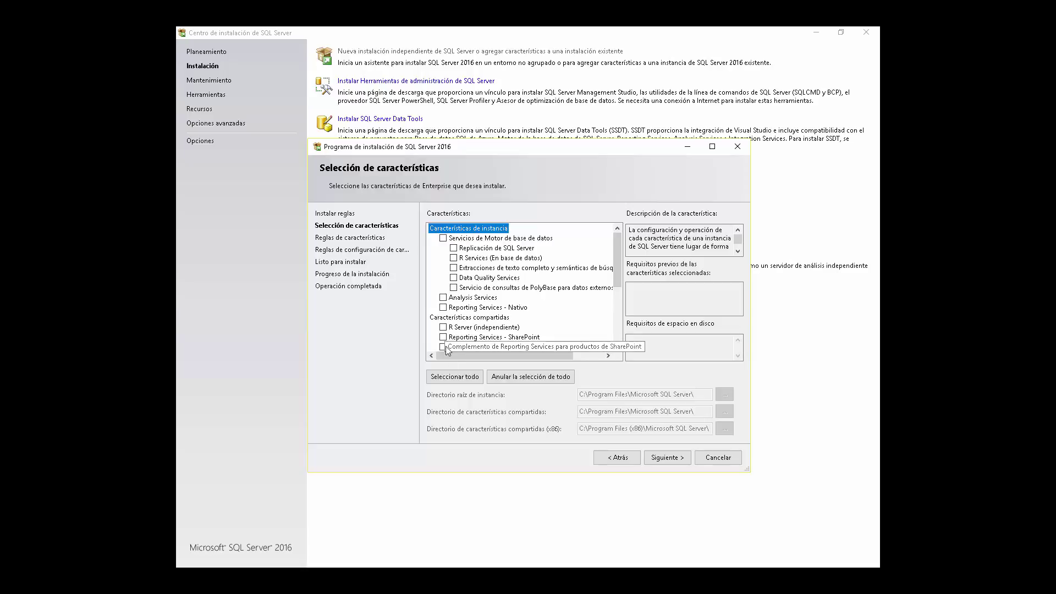
click(454, 377)
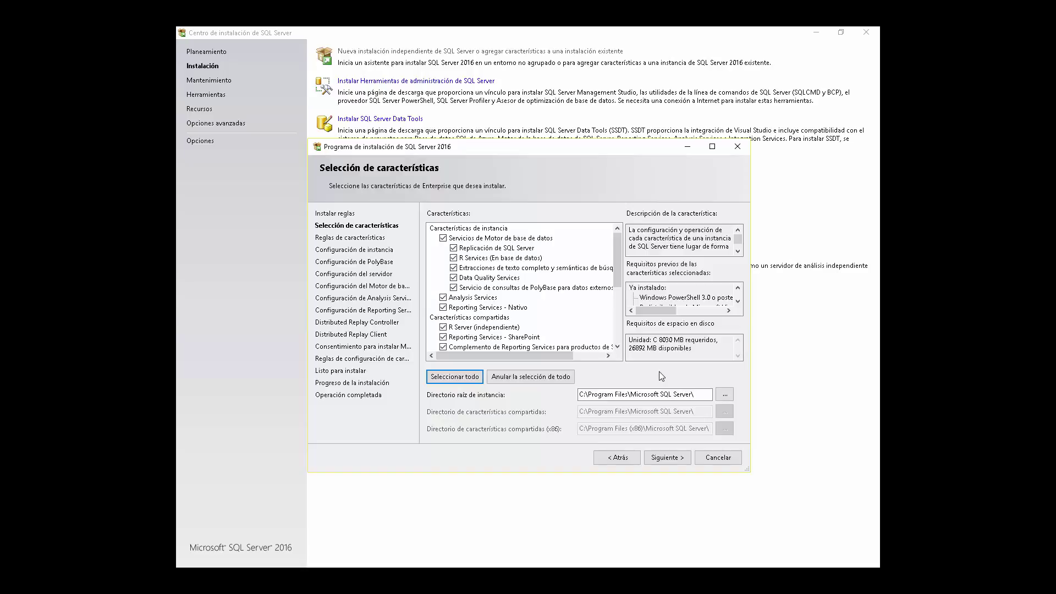
click(446, 298)
click(444, 297)
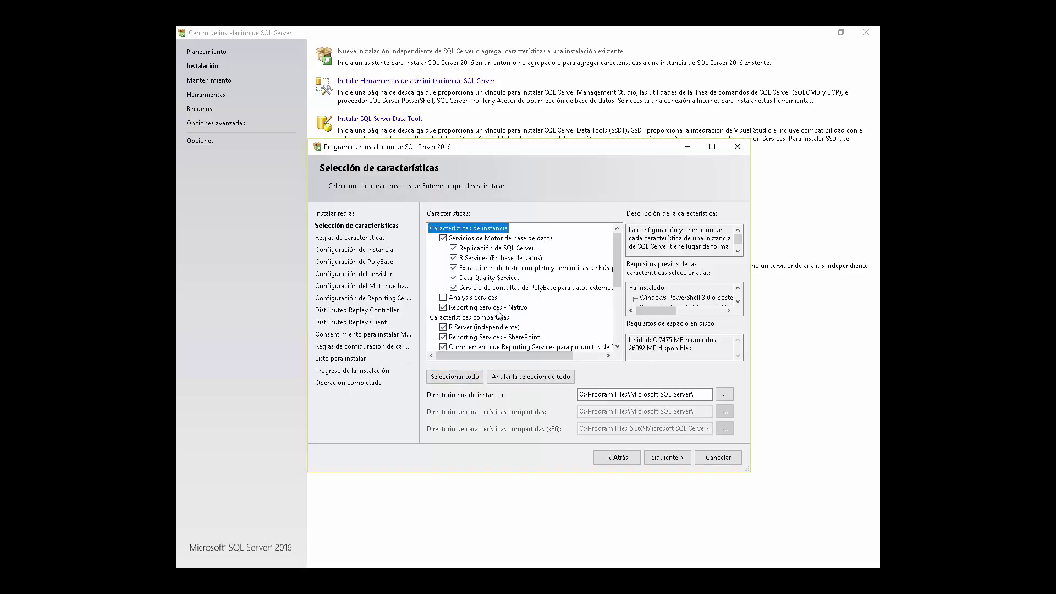
click(443, 308)
scroll(581, 313, down, 1)
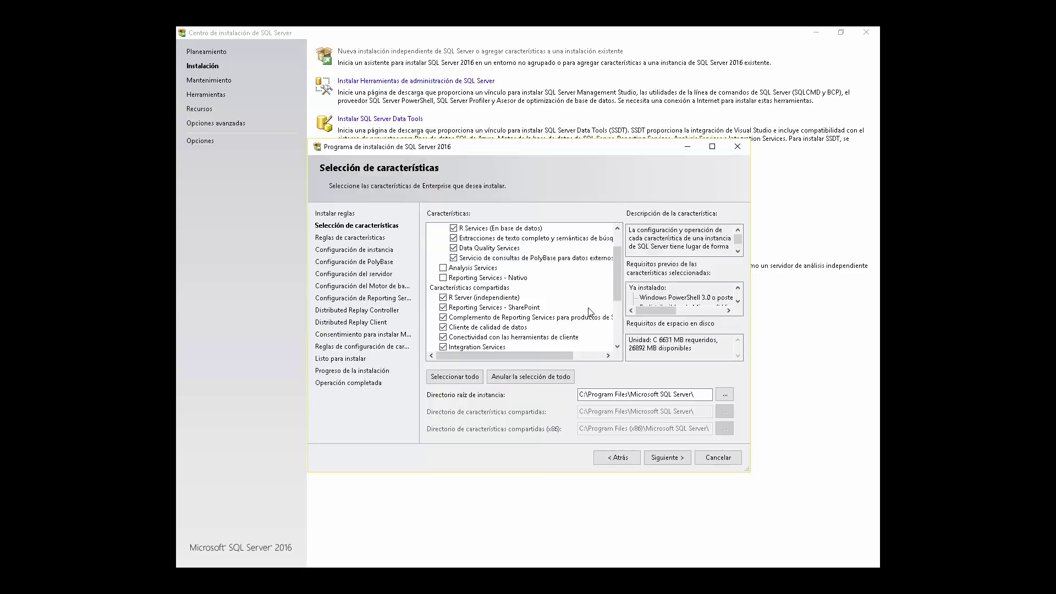
click(447, 309)
scroll(577, 308, down, 1)
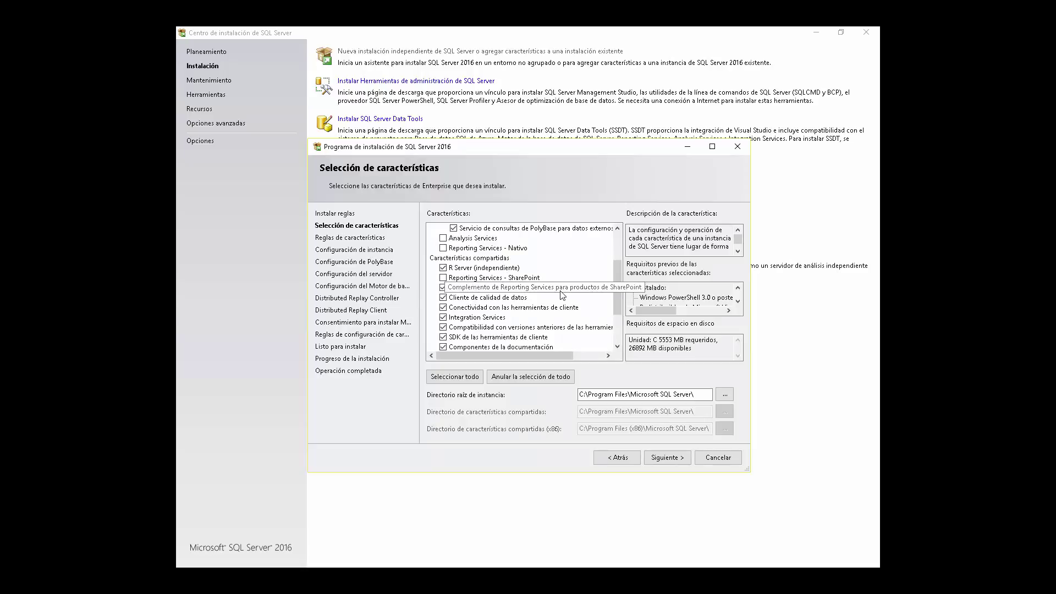
click(443, 287)
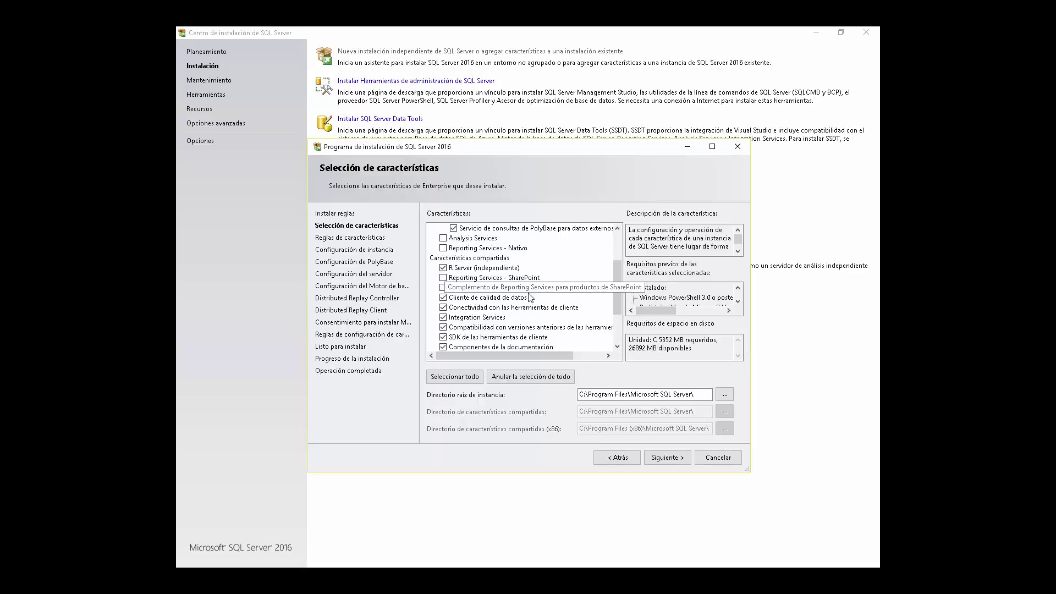
Read the description of the Integration Services feature and review the feature selection from the start.
click(498, 319)
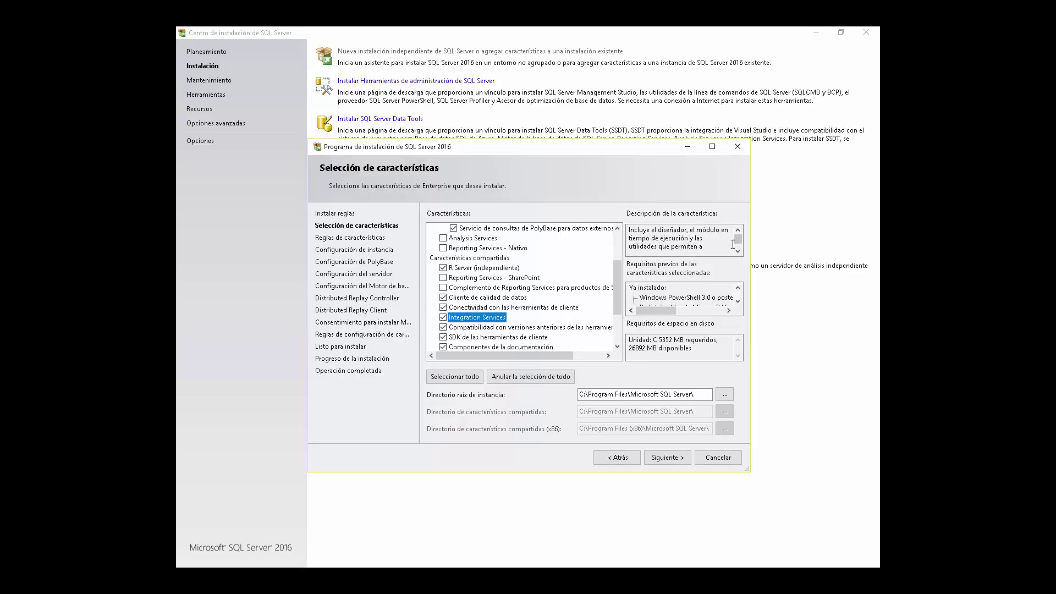
drag(739, 238, 740, 250)
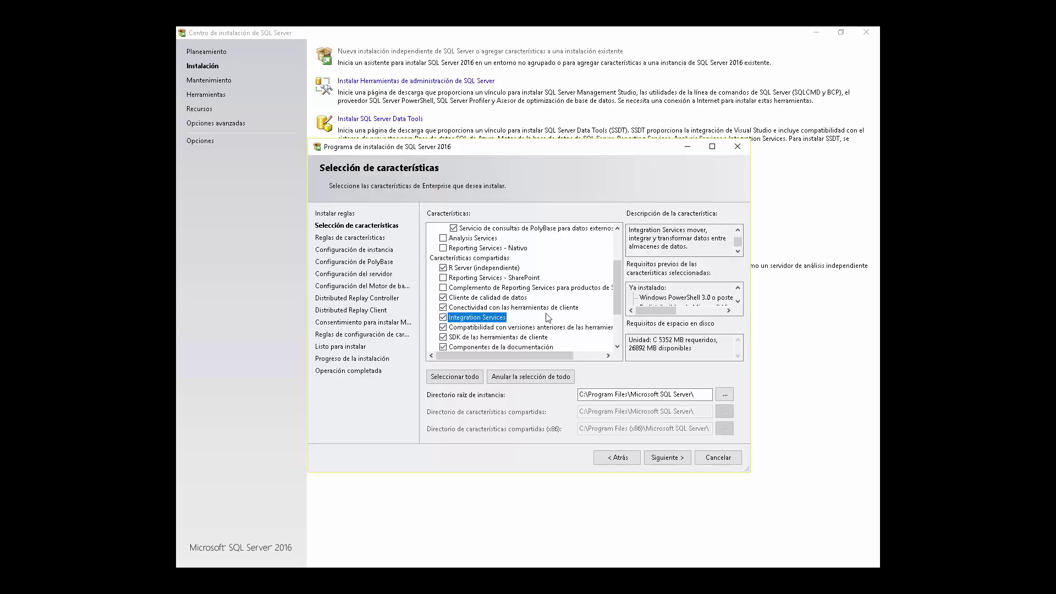
scroll(617, 301, up, 2)
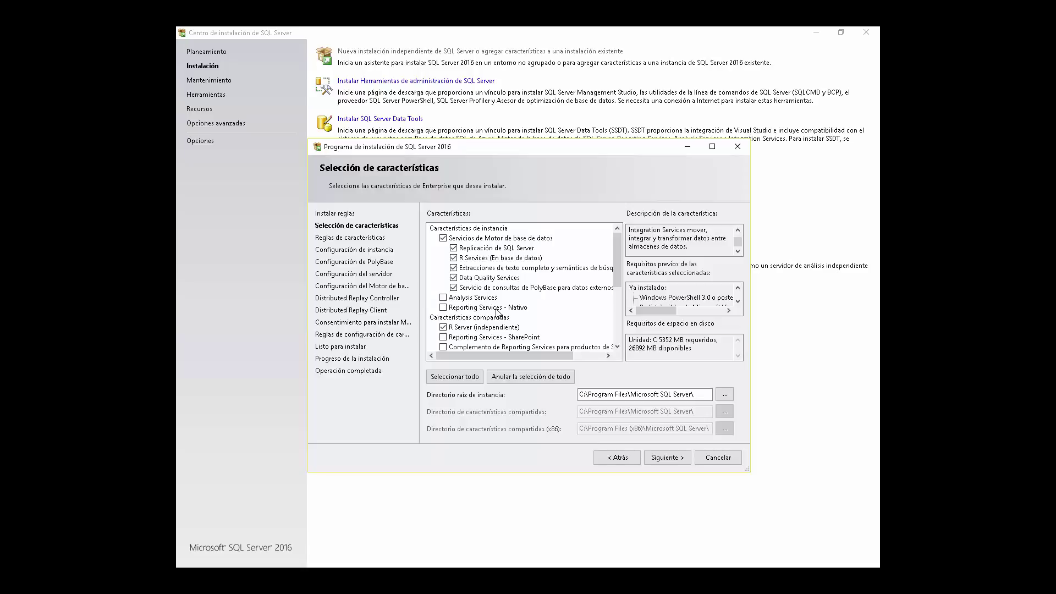
Select all features except Reporting Services - SharePoint and the Reporting Services add-in for SharePoint products.
click(464, 378)
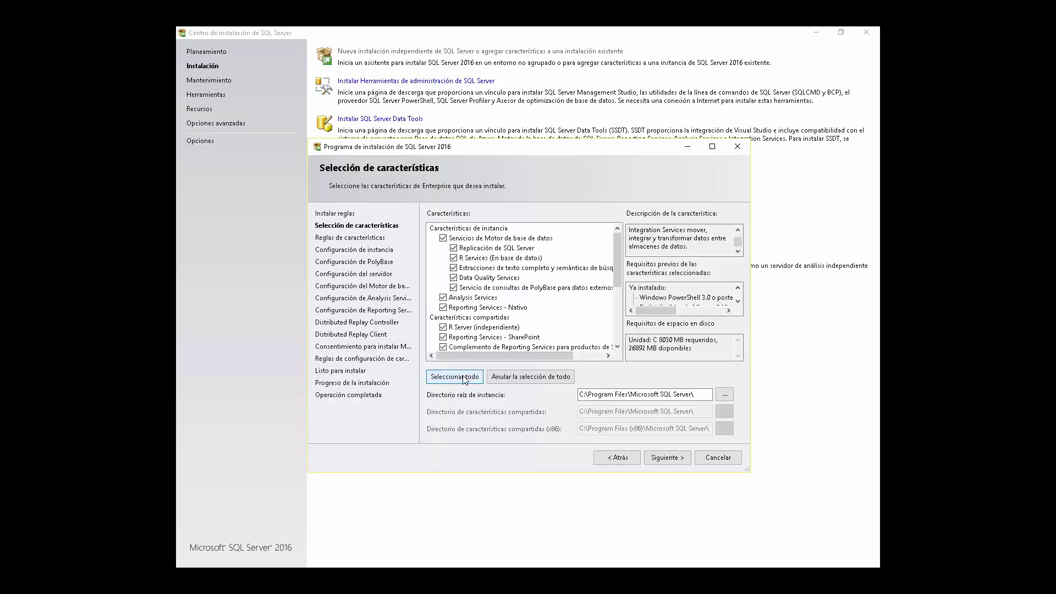
scroll(569, 333, down, 2)
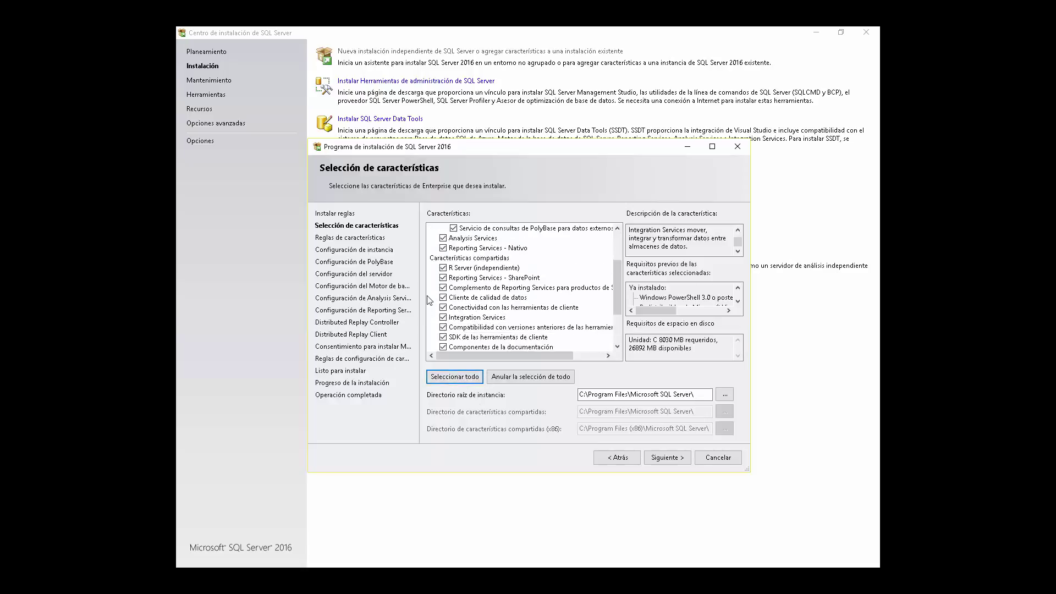
click(443, 278)
click(443, 287)
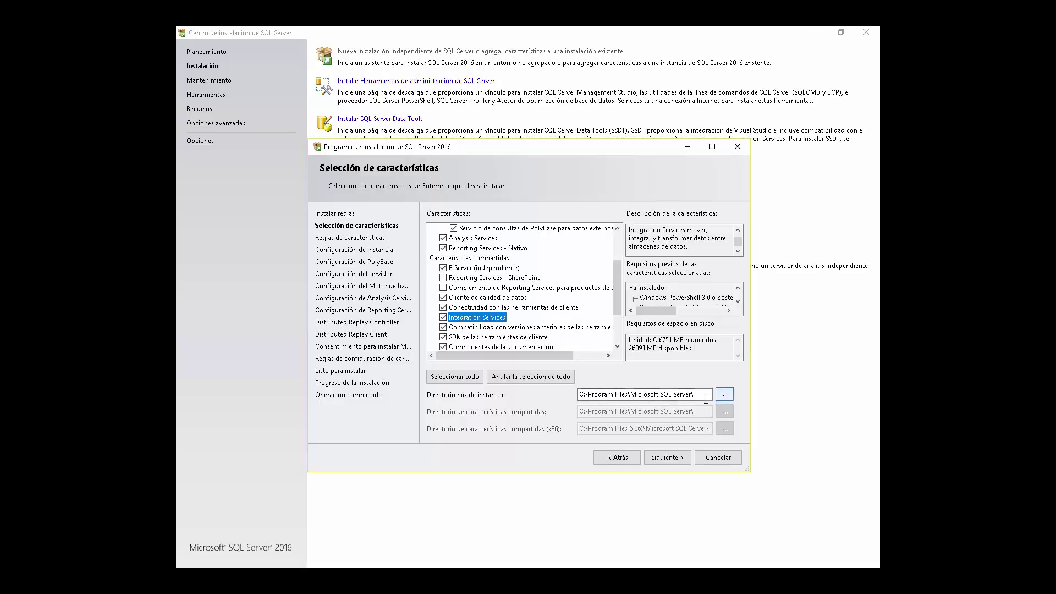
Set the instance root directory to the existing SQLSERVER folder on drive D.
click(724, 395)
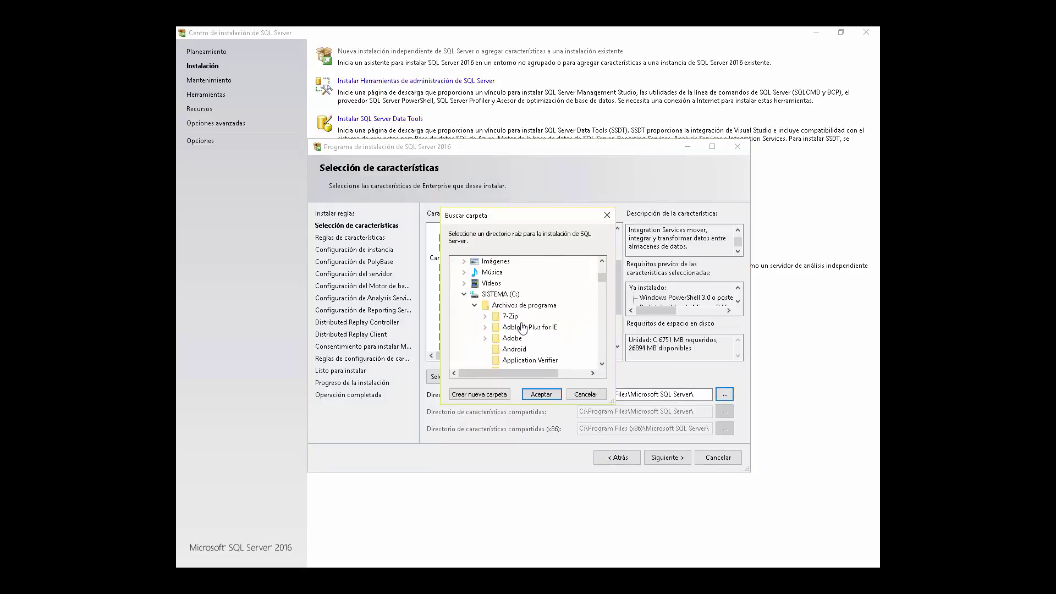
click(464, 293)
double_click(483, 306)
scroll(527, 295, down, 5)
scroll(526, 296, down, 4)
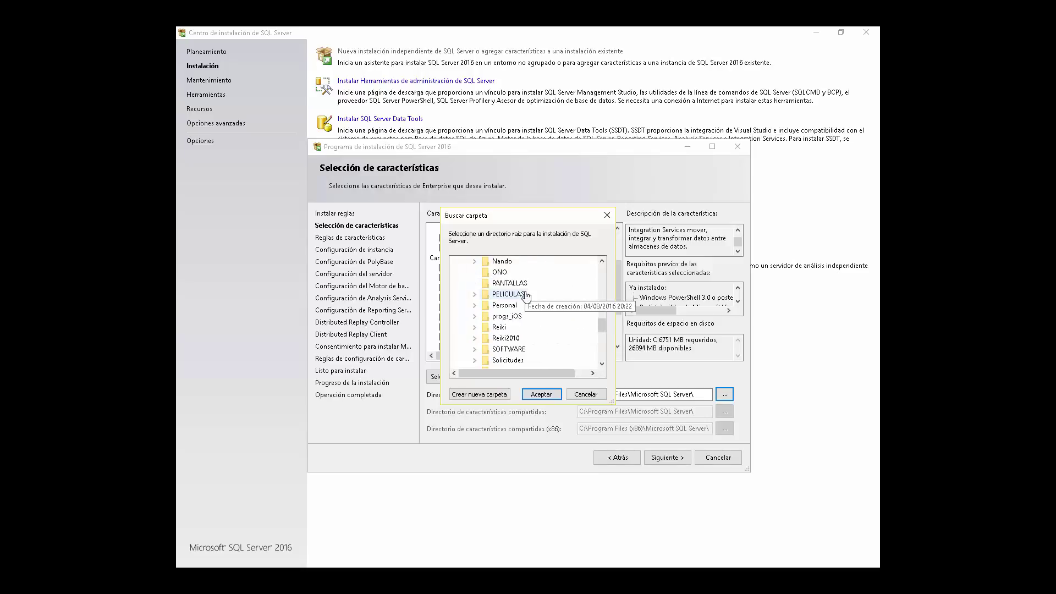
click(506, 338)
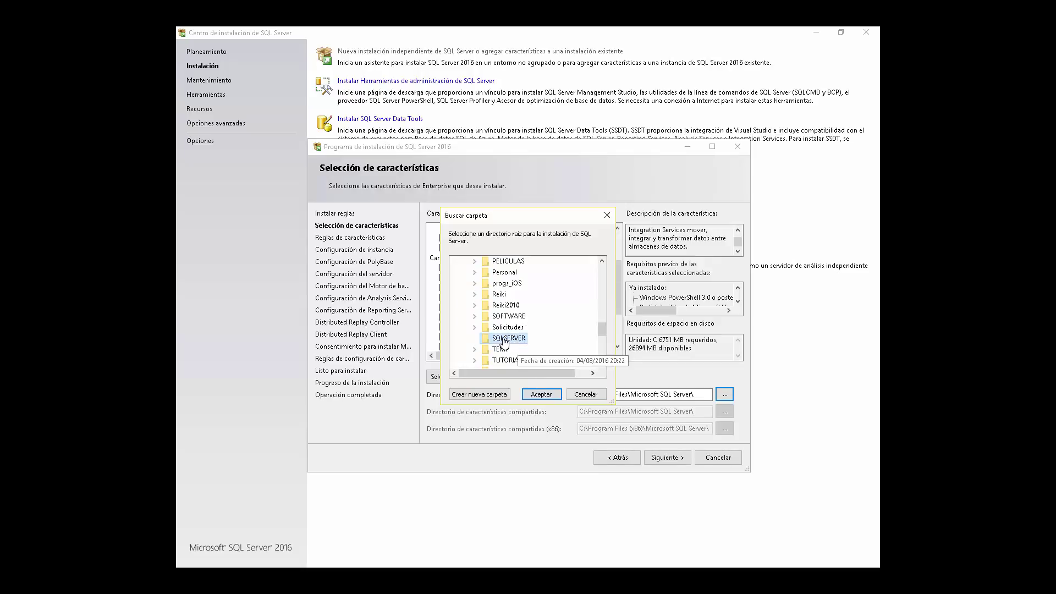
click(544, 394)
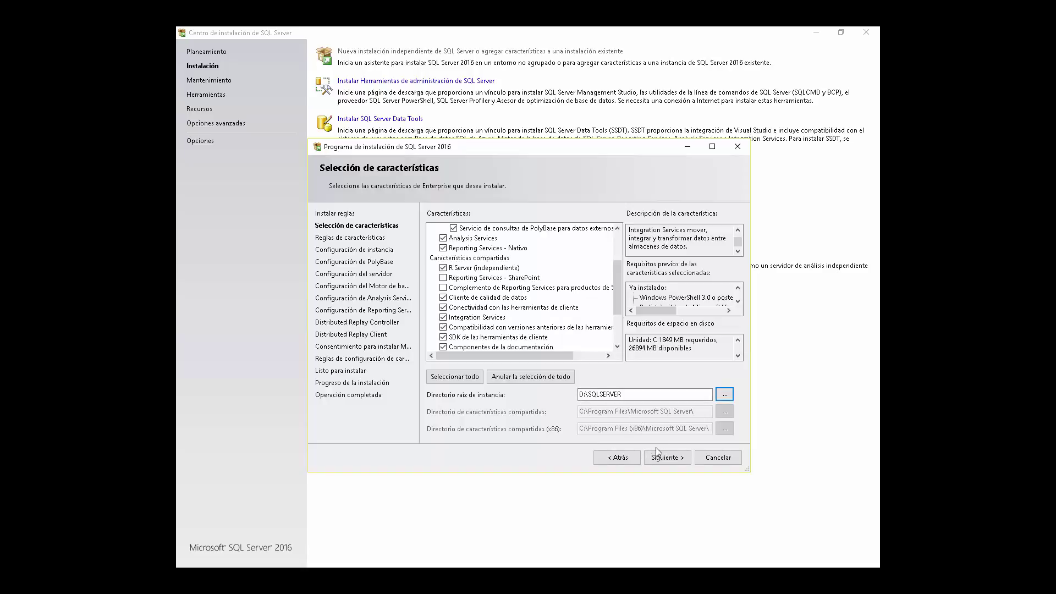
Accept the default instance with ID MSSQLSERVER and the standalone PolyBase option, and advance to the service accounts in a maximized window.
click(666, 462)
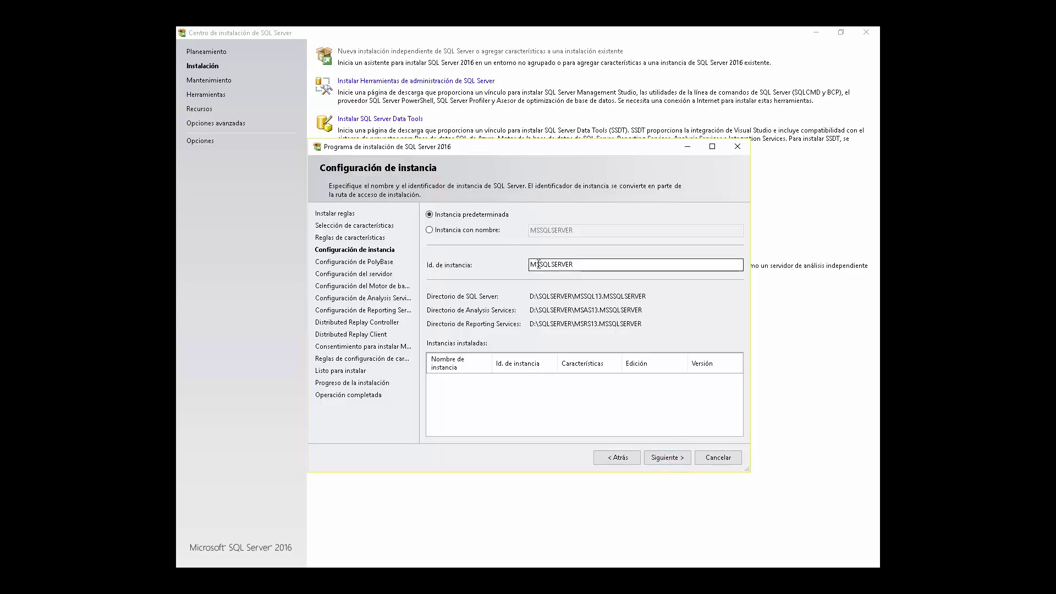
click(663, 462)
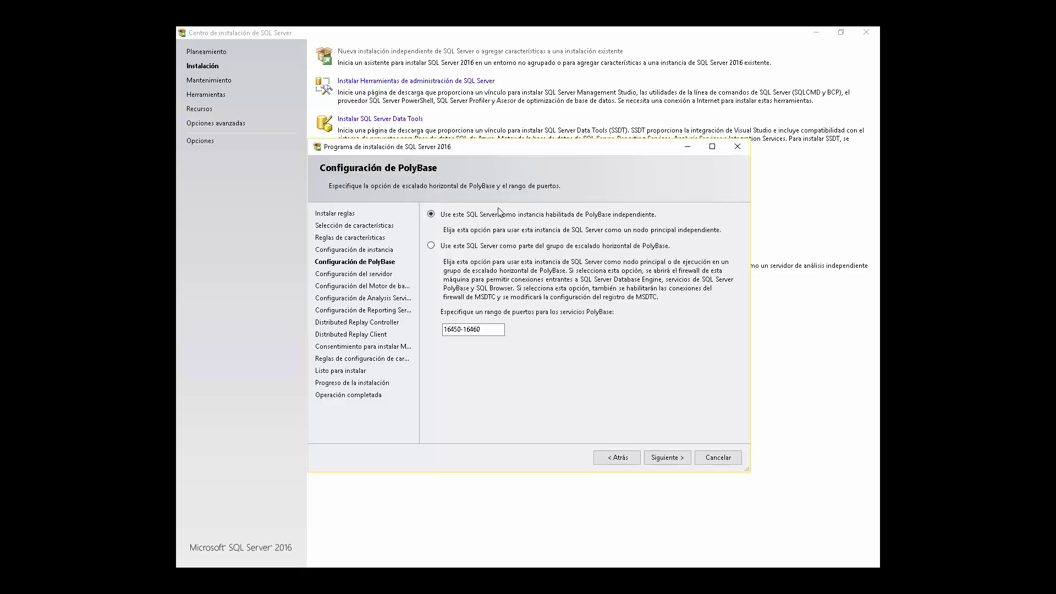
click(666, 459)
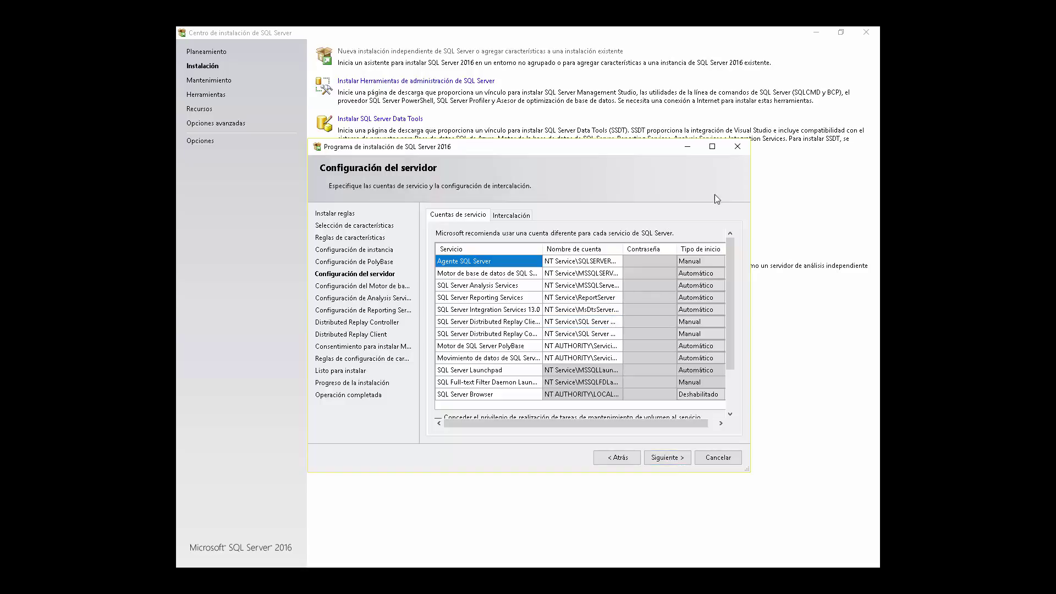
click(710, 147)
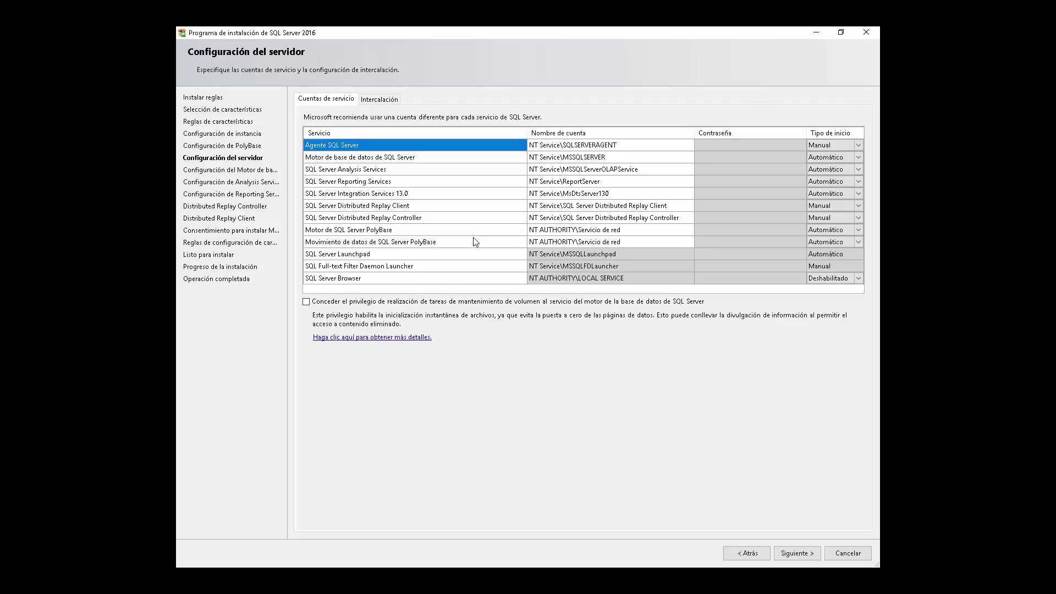
Browse for another account for Agente SQL Server and list all users and groups of the computer.
click(679, 144)
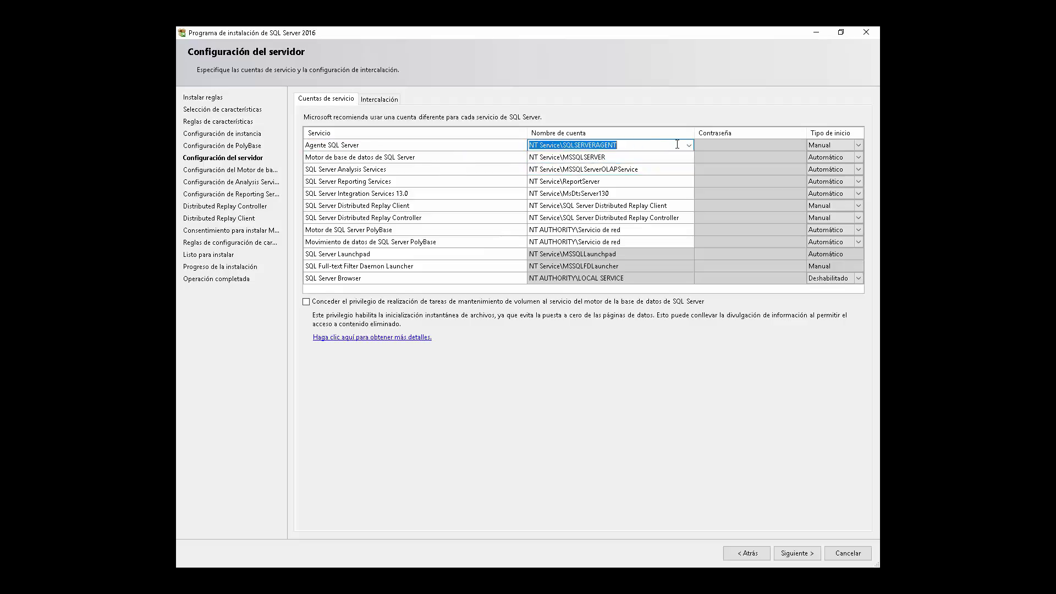
click(689, 145)
click(542, 165)
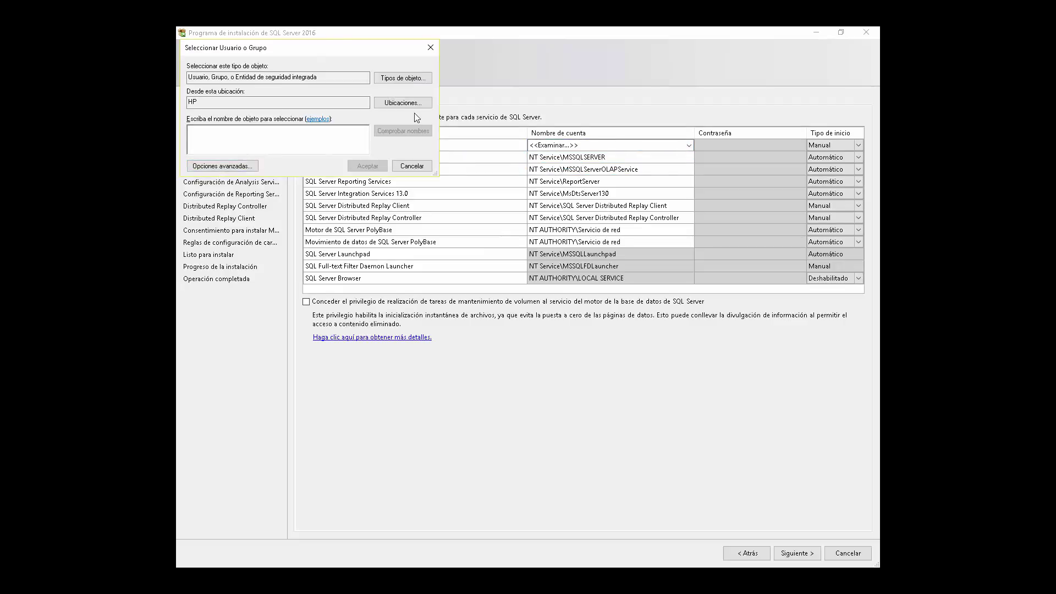
click(211, 163)
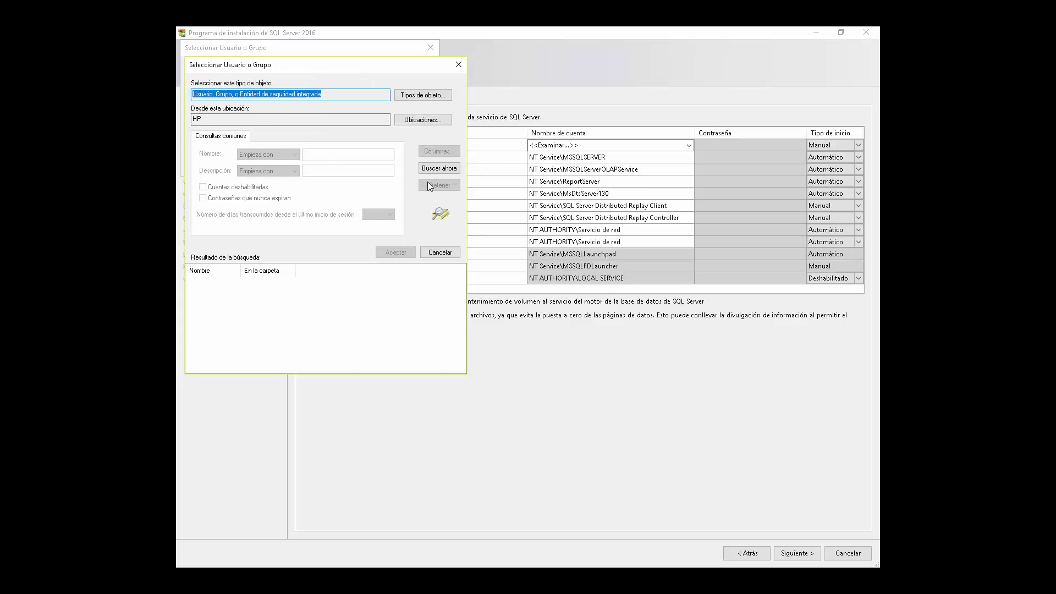
click(439, 168)
drag(241, 271, 272, 274)
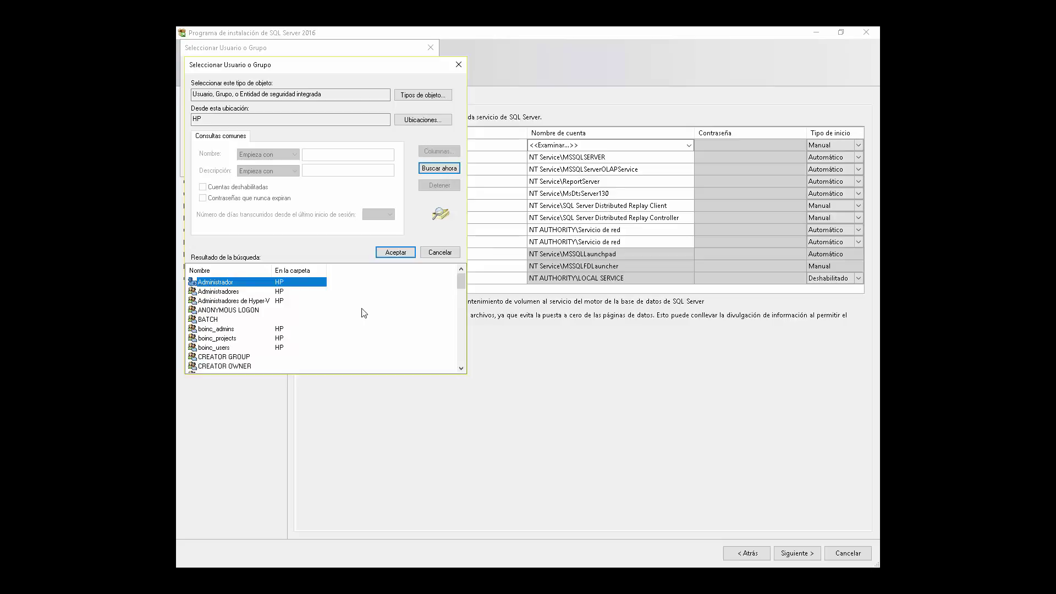
Assign the built-in SYSTEM account to the Agente SQL Server service.
scroll(363, 312, down, 4)
scroll(382, 358, down, 6)
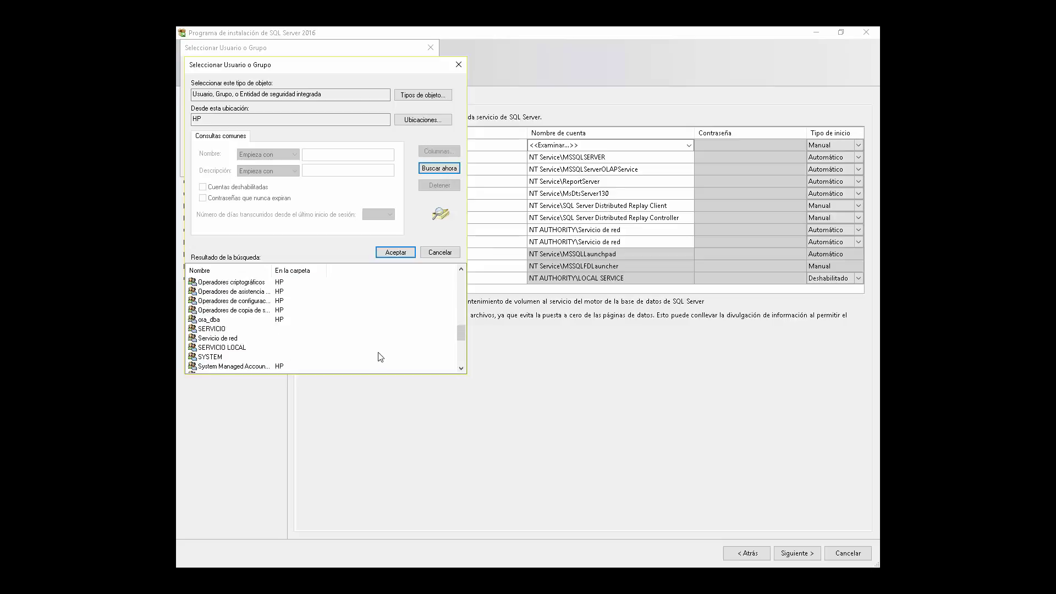
click(297, 355)
click(292, 346)
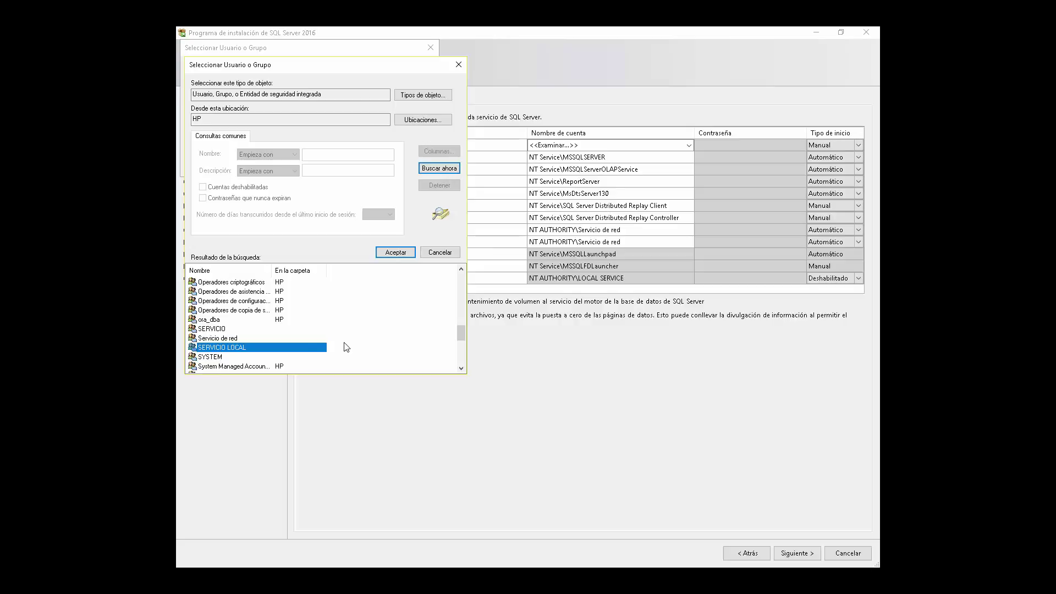
click(229, 339)
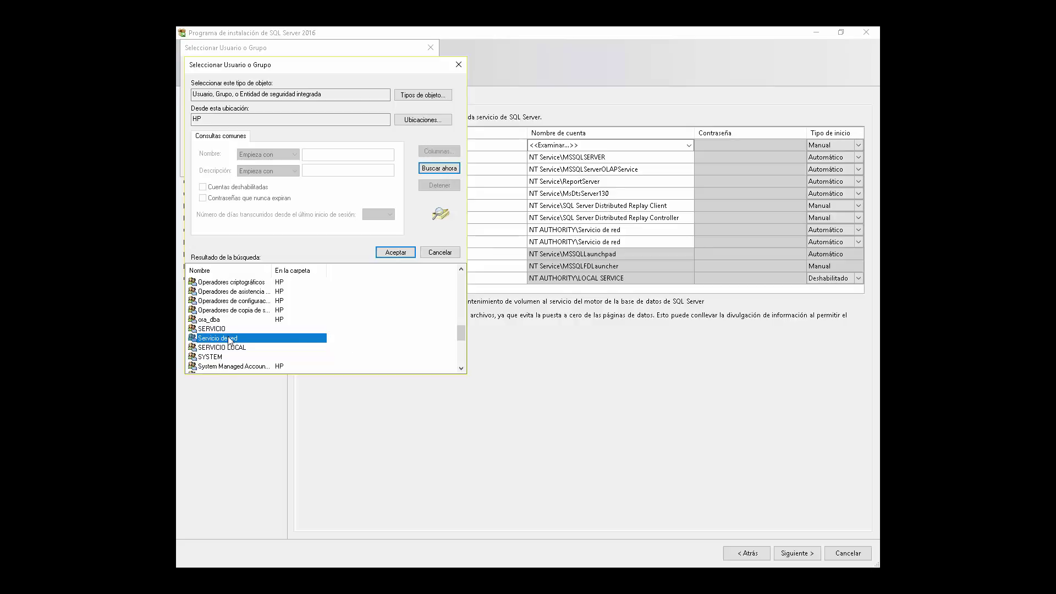
click(222, 357)
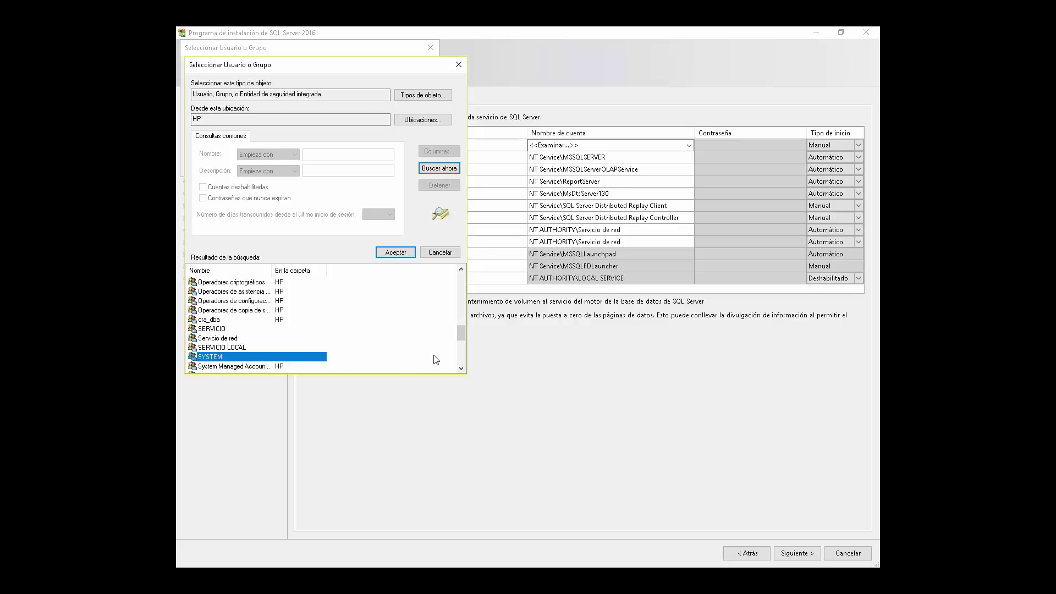
scroll(357, 360, down, 2)
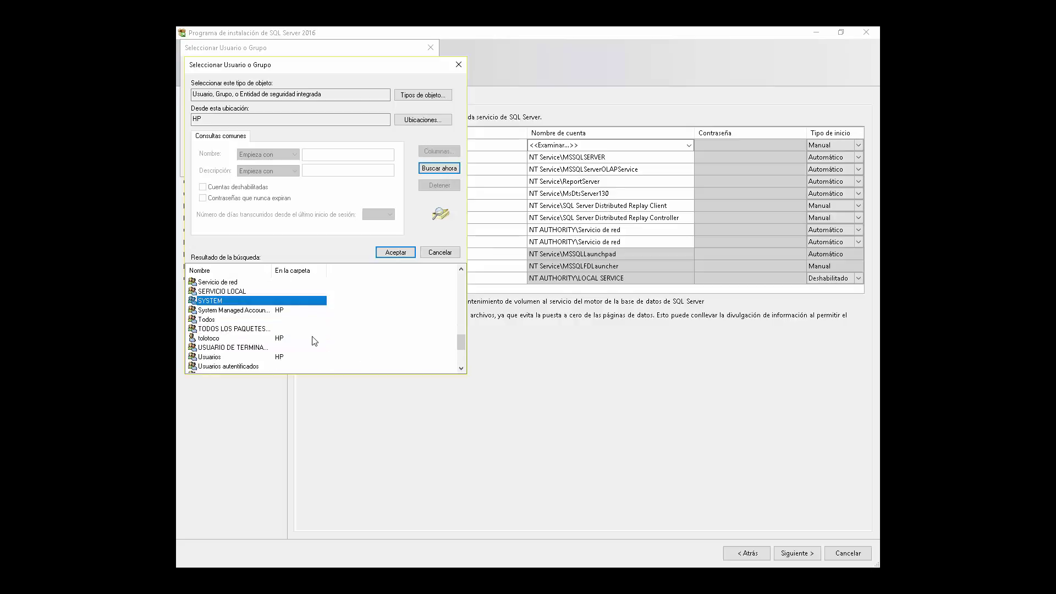
scroll(302, 340, up, 1)
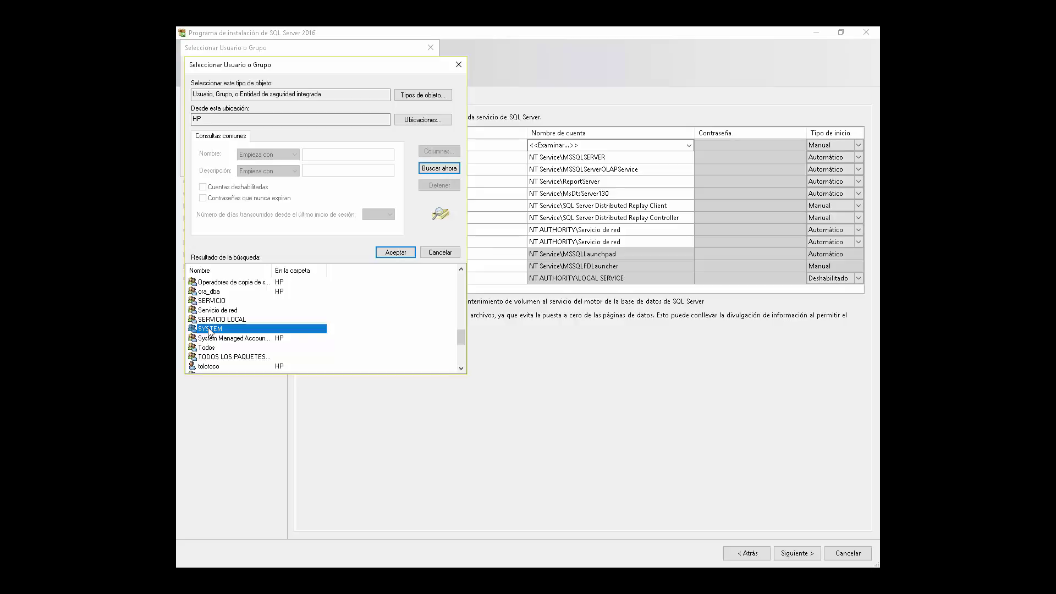
double_click(272, 270)
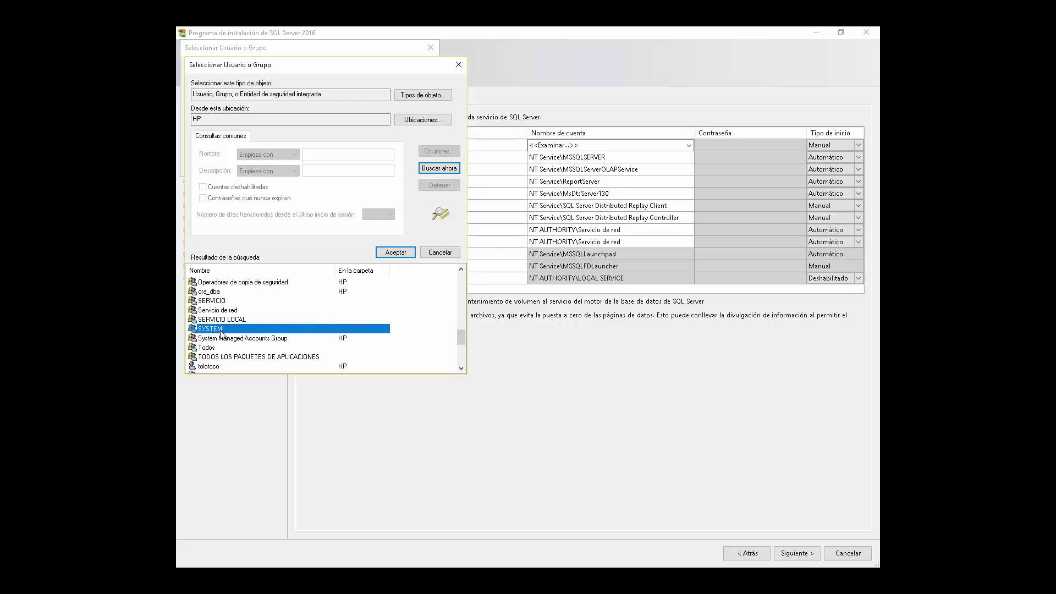
click(395, 252)
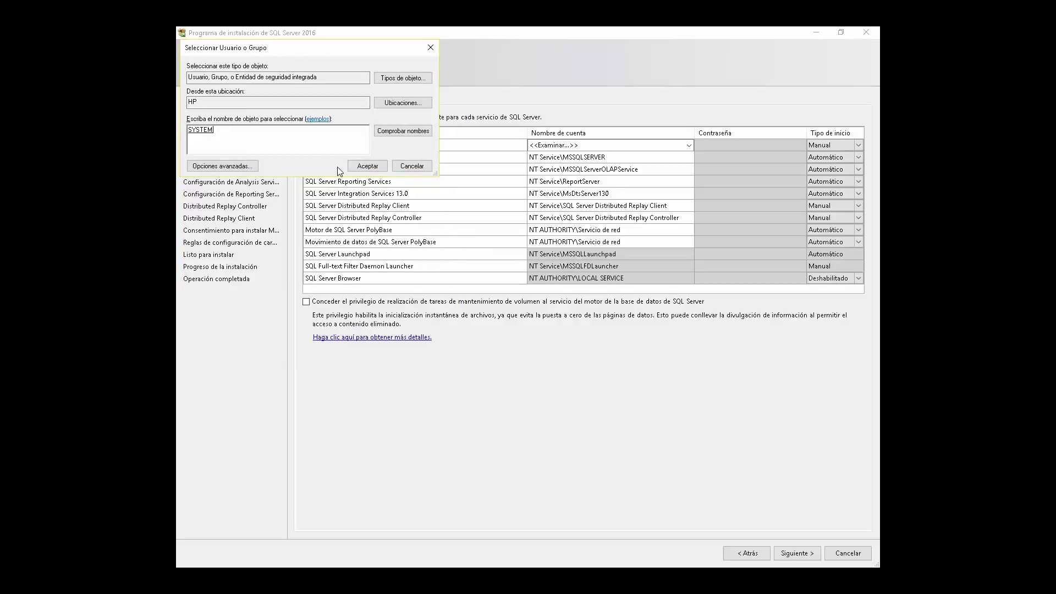
click(355, 167)
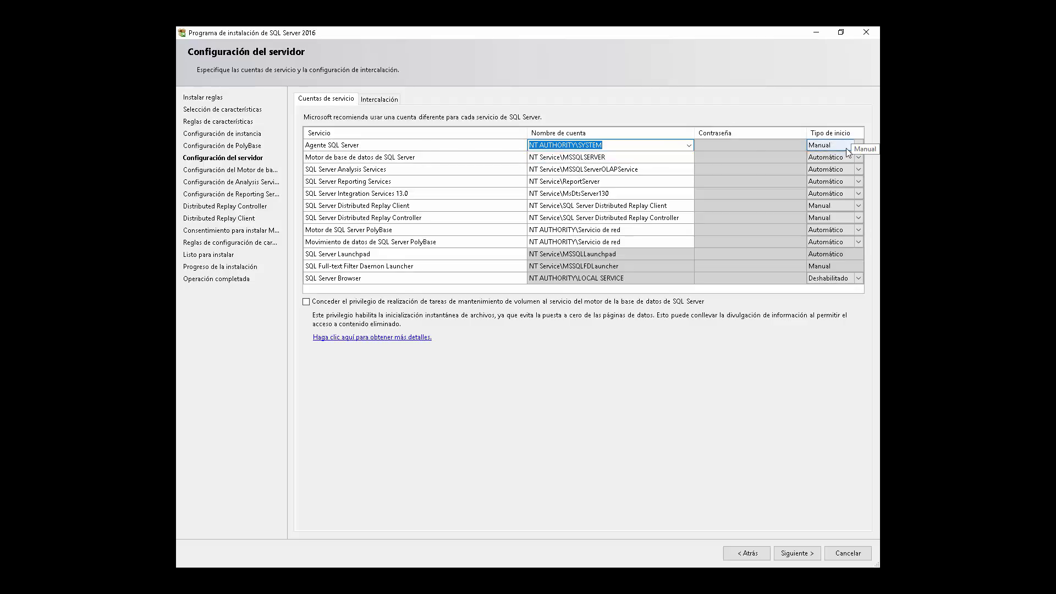
Set the startup type of the Agente SQL Server service to Automático.
click(615, 158)
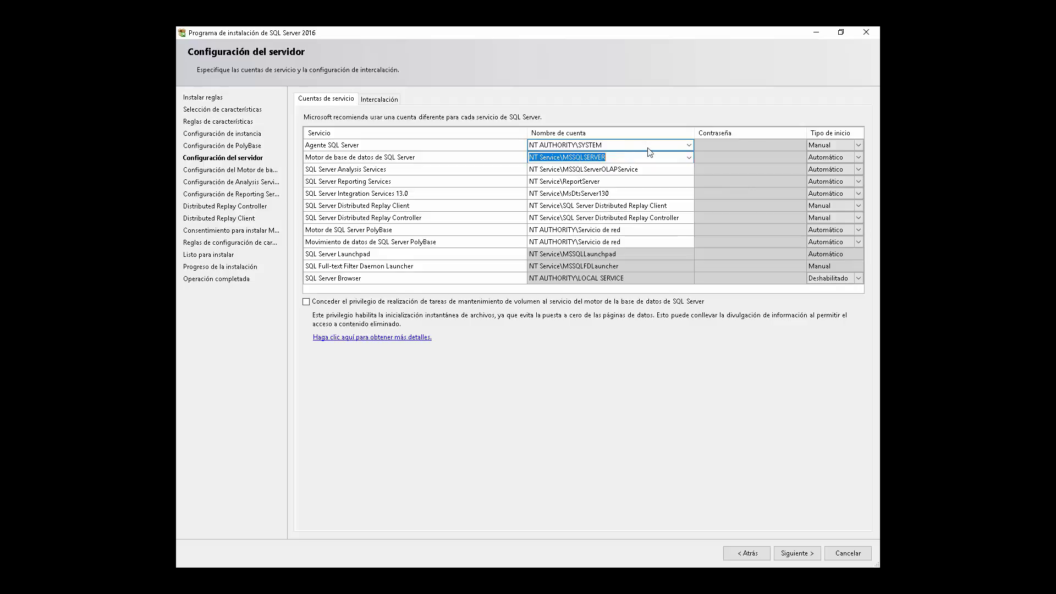
click(698, 148)
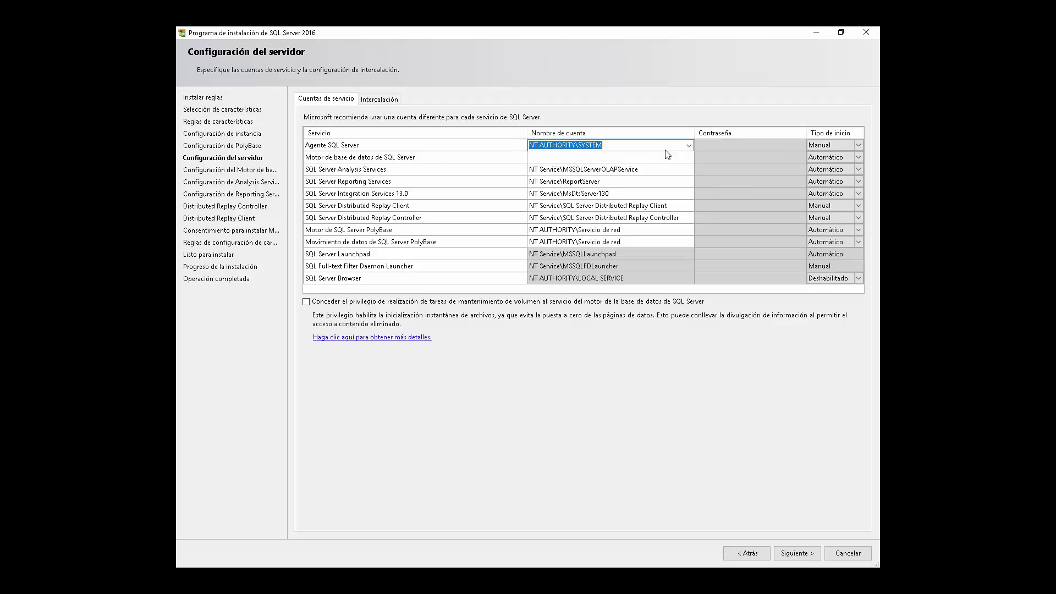
click(858, 145)
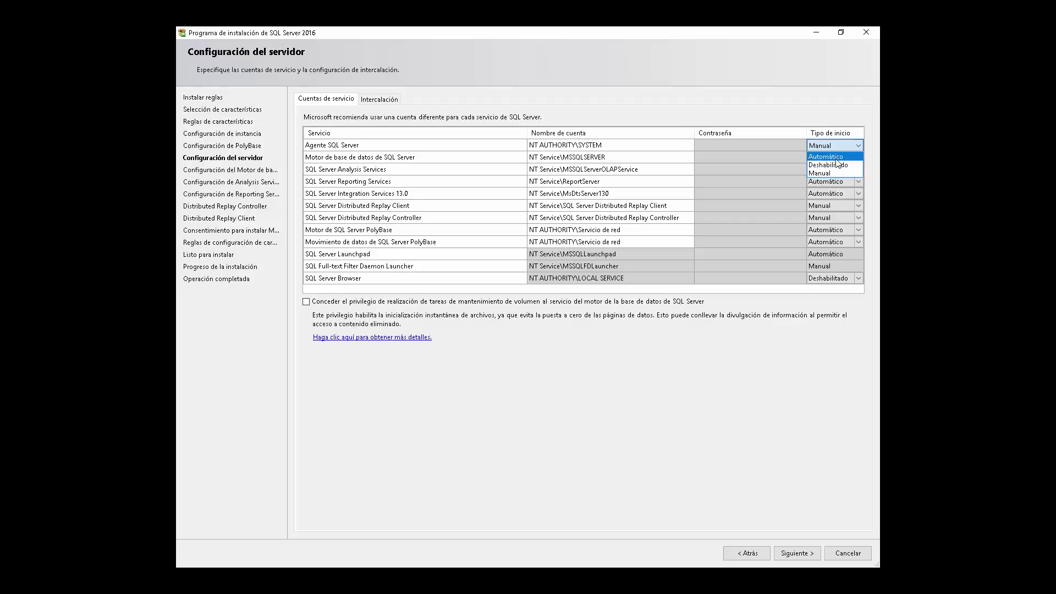
click(835, 157)
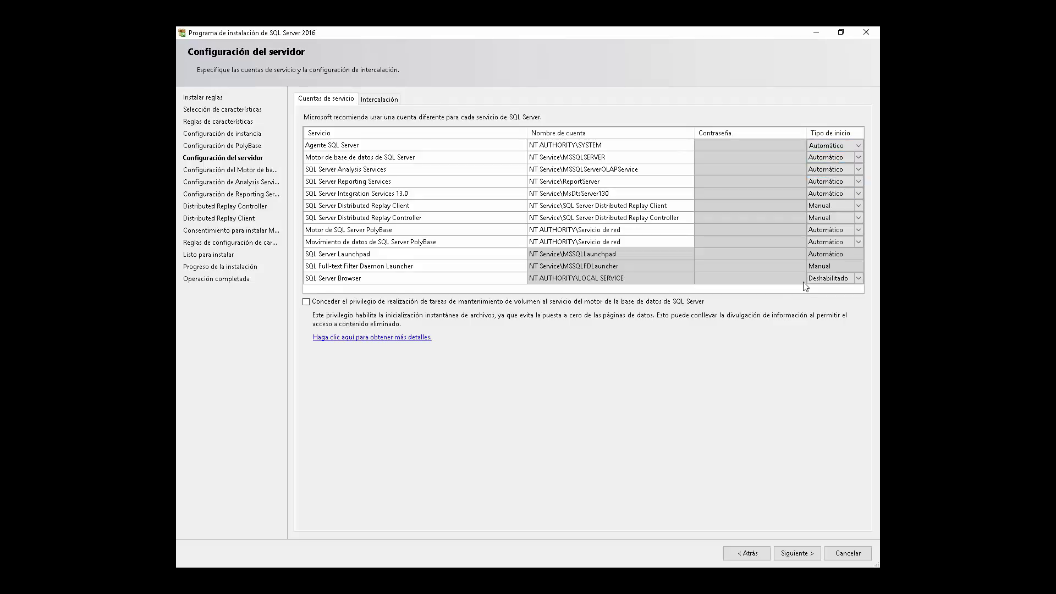
Copy the account NT AUTHORITY\SYSTEM from Agente SQL Server to the Motor de base de datos de SQL Server service.
click(607, 146)
click(814, 156)
click(613, 159)
click(688, 158)
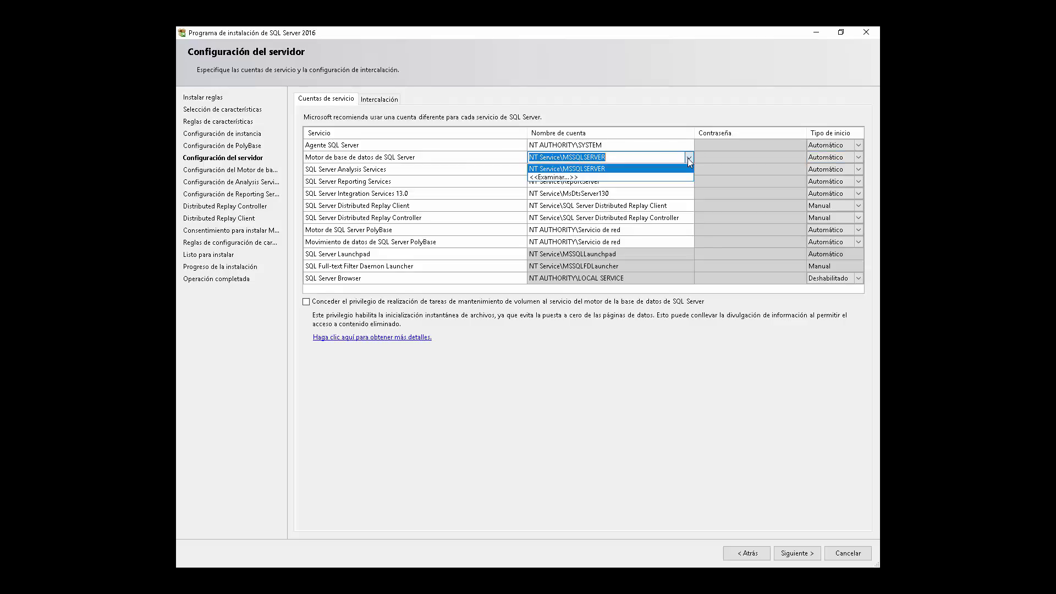
click(603, 144)
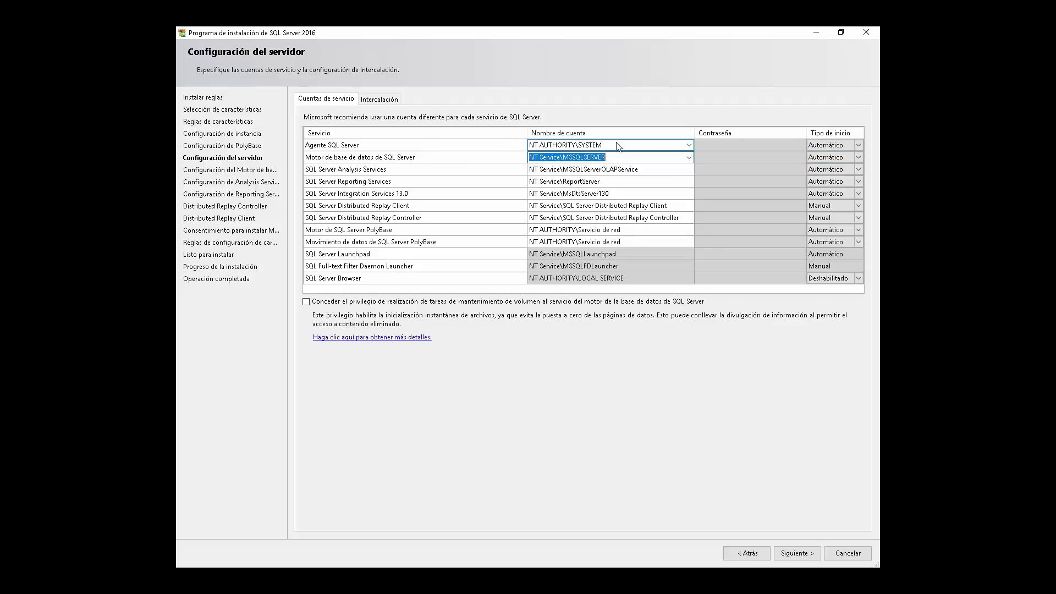
click(613, 145)
key(ctrl+c)
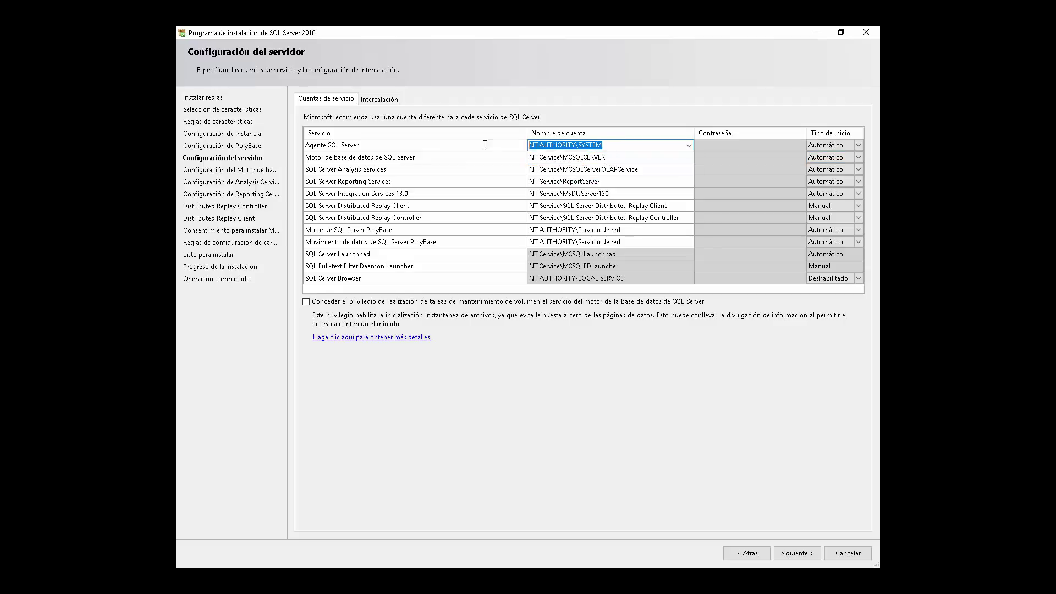
click(586, 159)
drag(586, 160, 494, 163)
key(ctrl+v)
Set the accounts of SQL Server Analysis Services, Reporting Services and Integration Services 13.0 to NT AUTHORITY\SYSTEM.
click(619, 176)
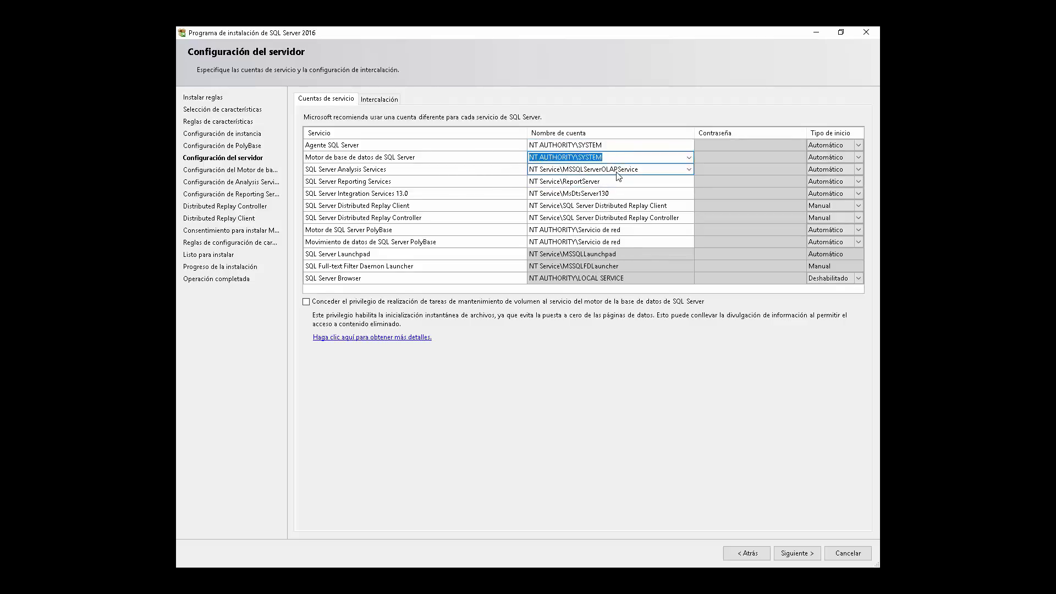
drag(650, 173, 492, 172)
key(ctrl+v)
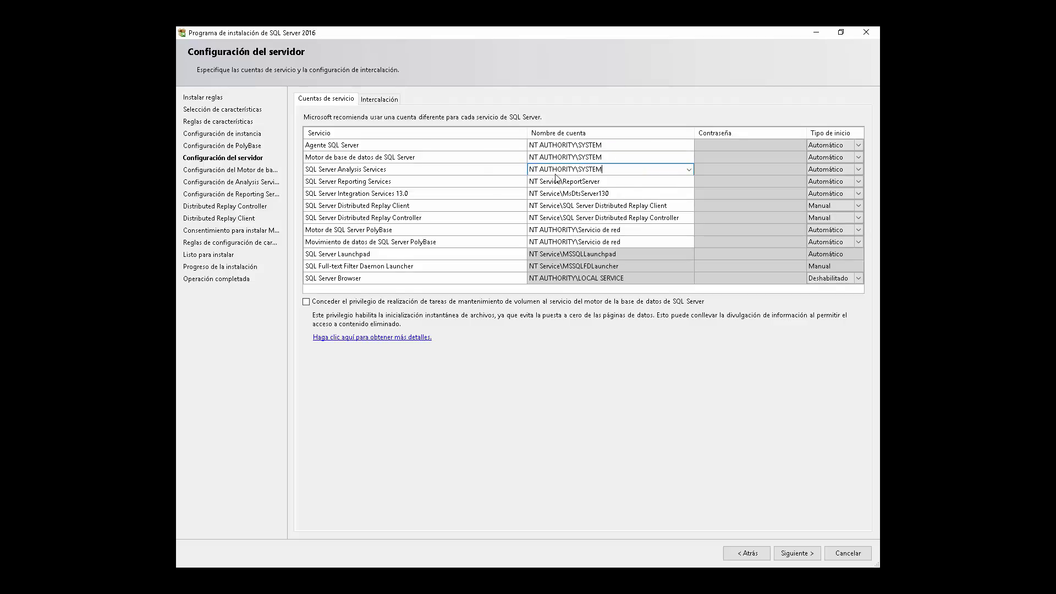
click(483, 177)
click(605, 182)
drag(605, 182, 495, 193)
key(ctrl+v)
click(605, 193)
click(609, 193)
key(ctrl+v)
Set the accounts of SQL Server Distributed Replay Client and Distributed Replay Controller to NT AUTHORITY\SYSTEM.
click(484, 206)
click(605, 205)
drag(668, 206, 445, 204)
key(ctrl+v)
click(503, 218)
click(605, 218)
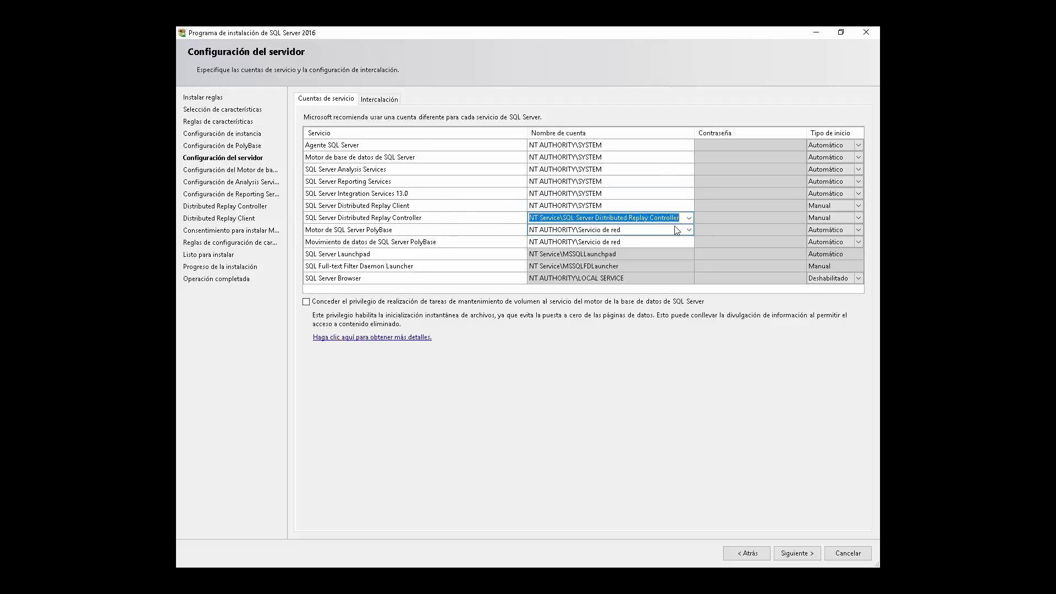
drag(680, 217, 478, 221)
key(ctrl+v)
Set the account of the Motor de SQL Server PolyBase service to NT AUTHORITY\SYSTEM.
click(572, 231)
drag(620, 230, 465, 234)
key(ctrl+v)
Set the account of Motor de SQL Server PolyBase to NT AUTHORITY\Servicio de red, matching the PolyBase data movement service.
click(554, 248)
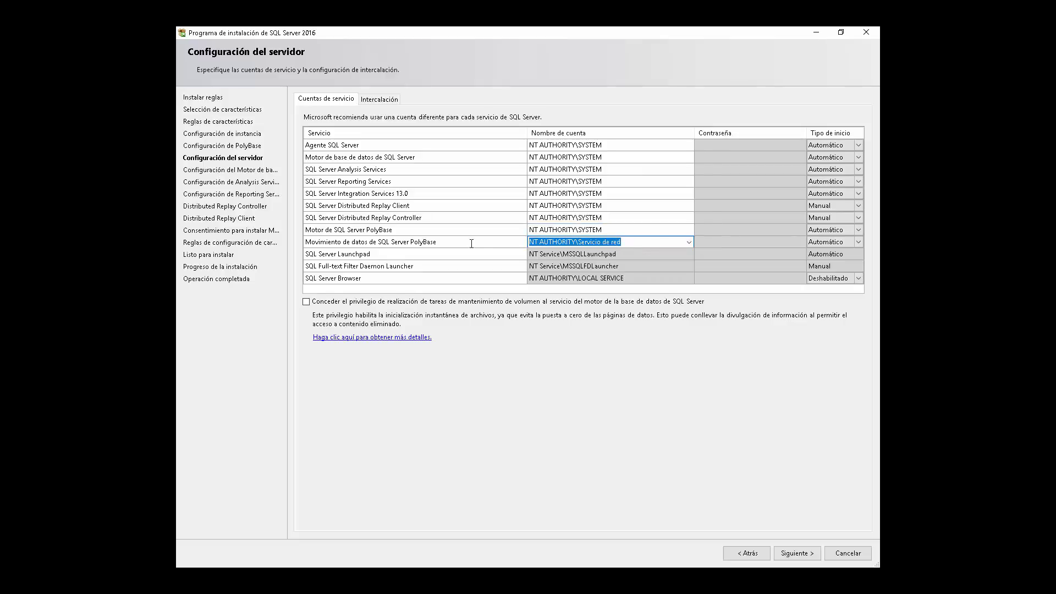
click(610, 229)
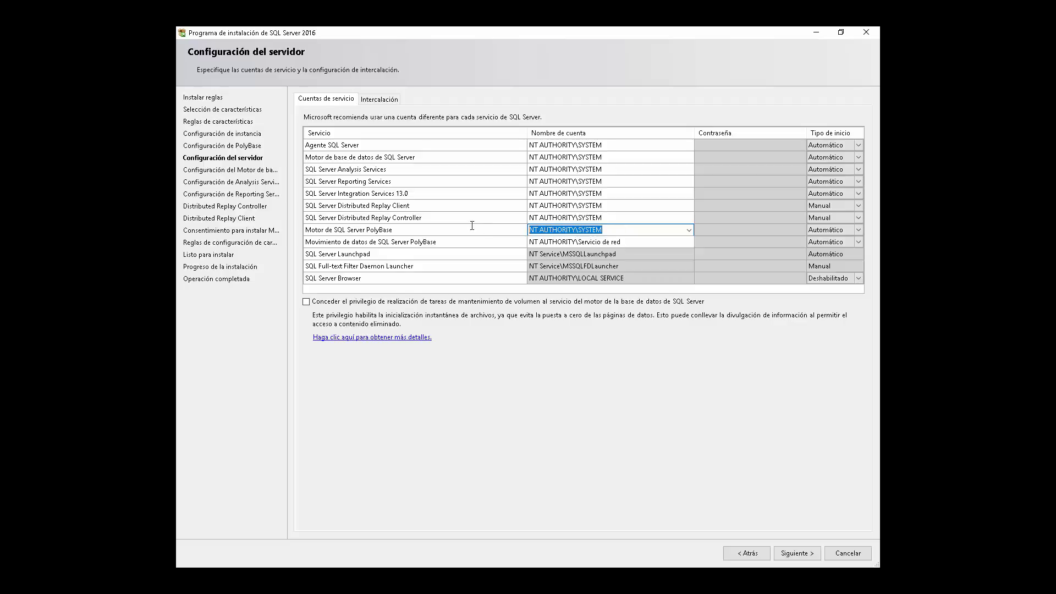
text(NT AUTHORITY\Servicio de red)
click(612, 219)
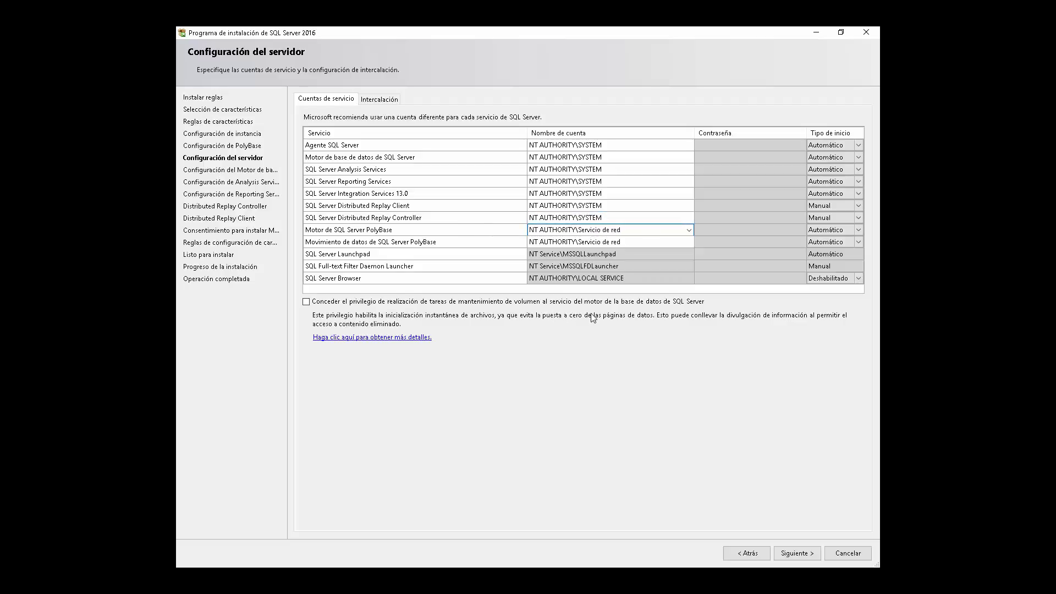
click(474, 242)
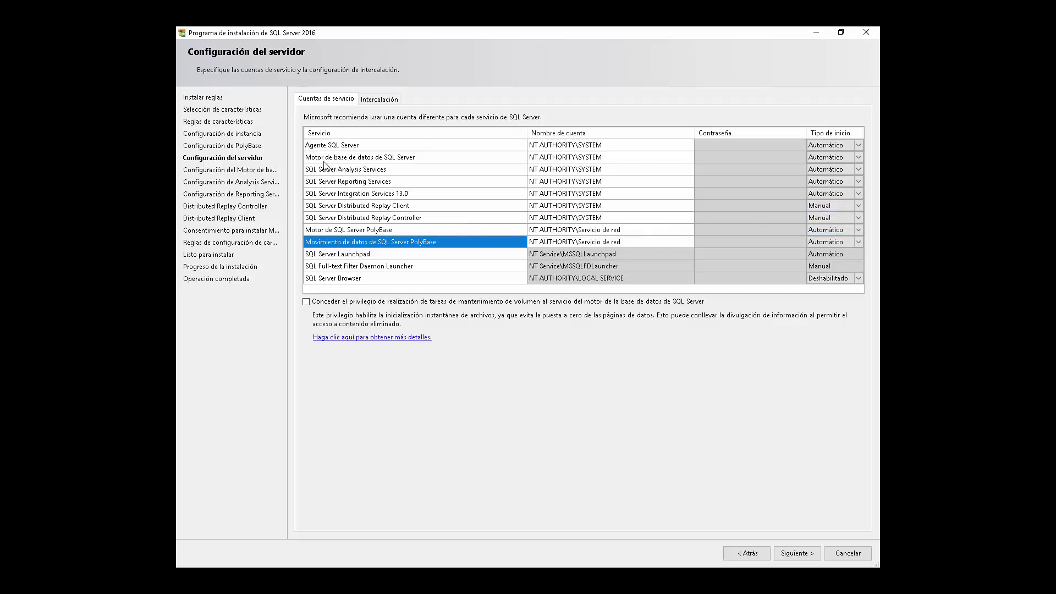
Set the startup type of SQL Server Analysis Services and SQL Server Reporting Services to Deshabilitado.
click(399, 171)
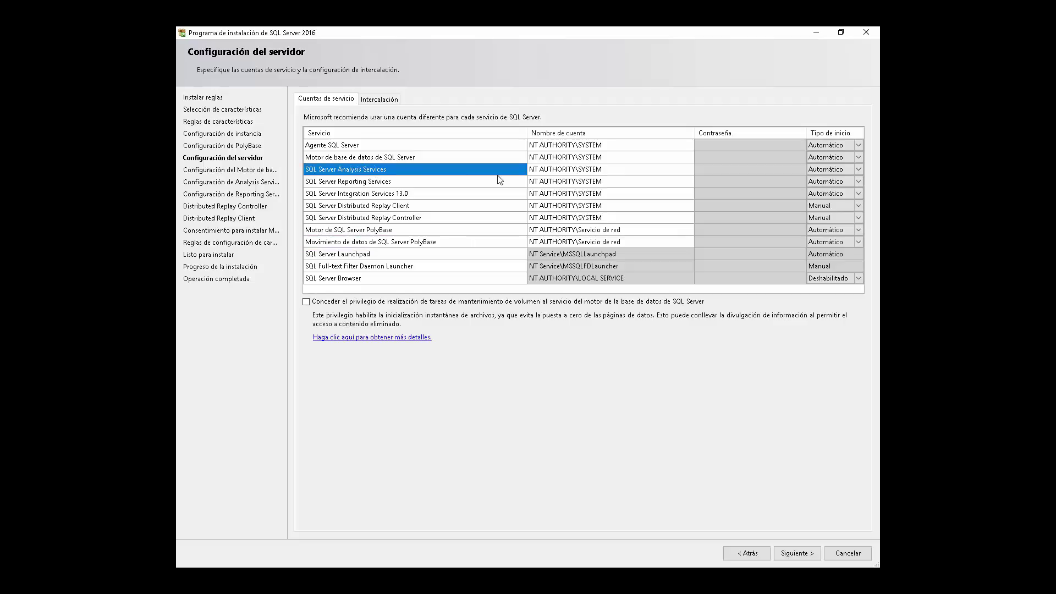
click(861, 170)
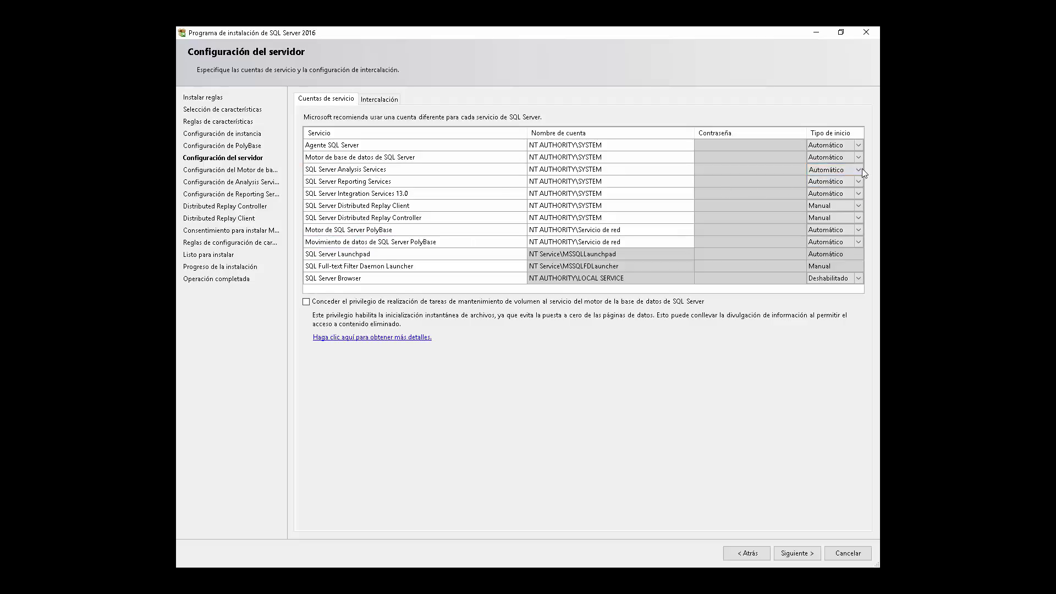
click(859, 170)
click(844, 189)
click(859, 183)
click(858, 182)
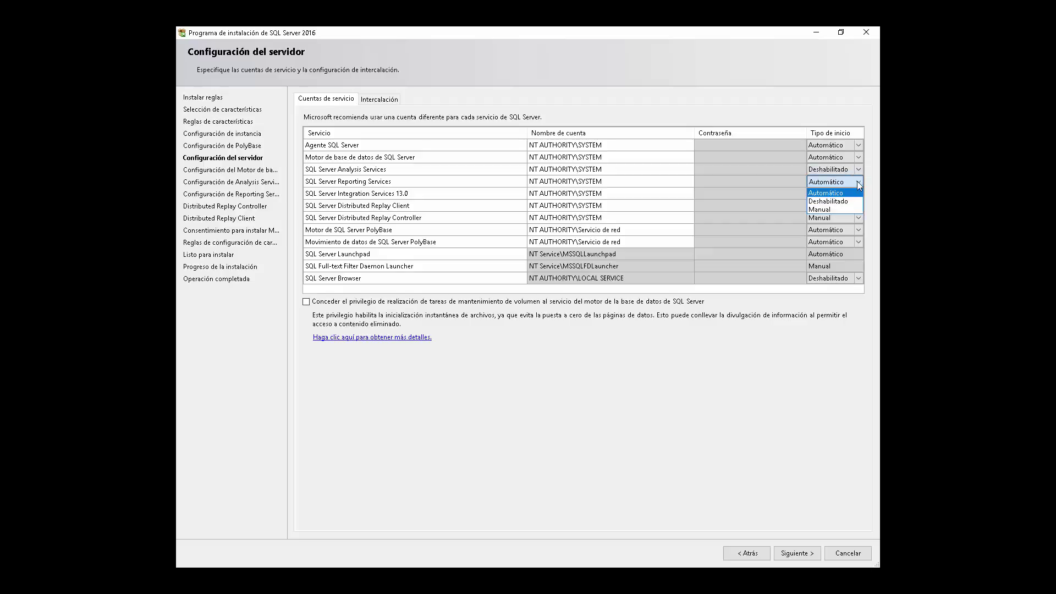
click(825, 200)
click(823, 197)
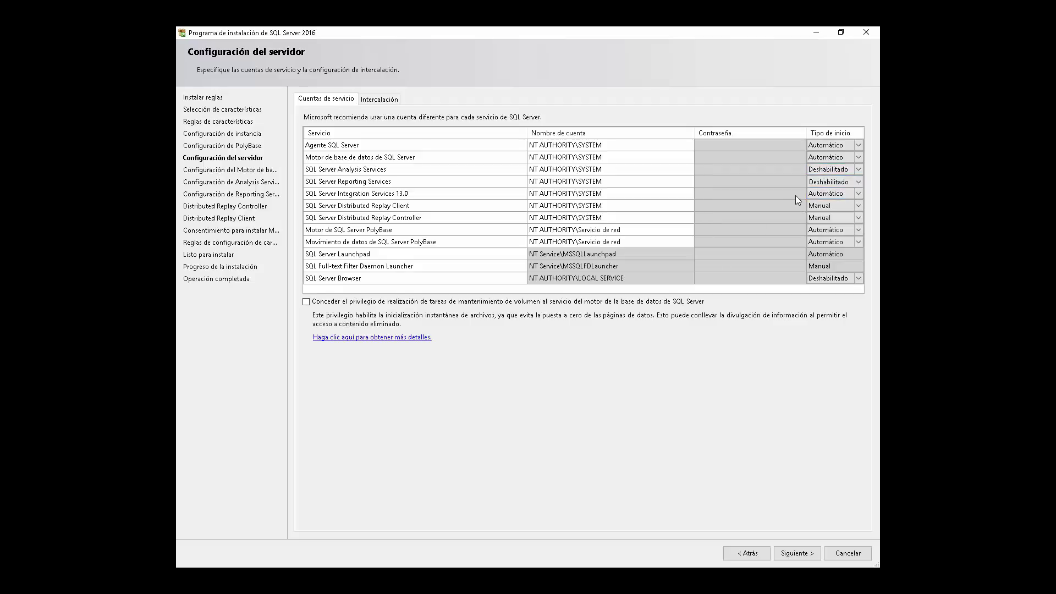
click(658, 248)
click(627, 186)
Customize the database engine collation, keeping the Modern_Spanish designator and turning off Distinguir acentos.
click(379, 99)
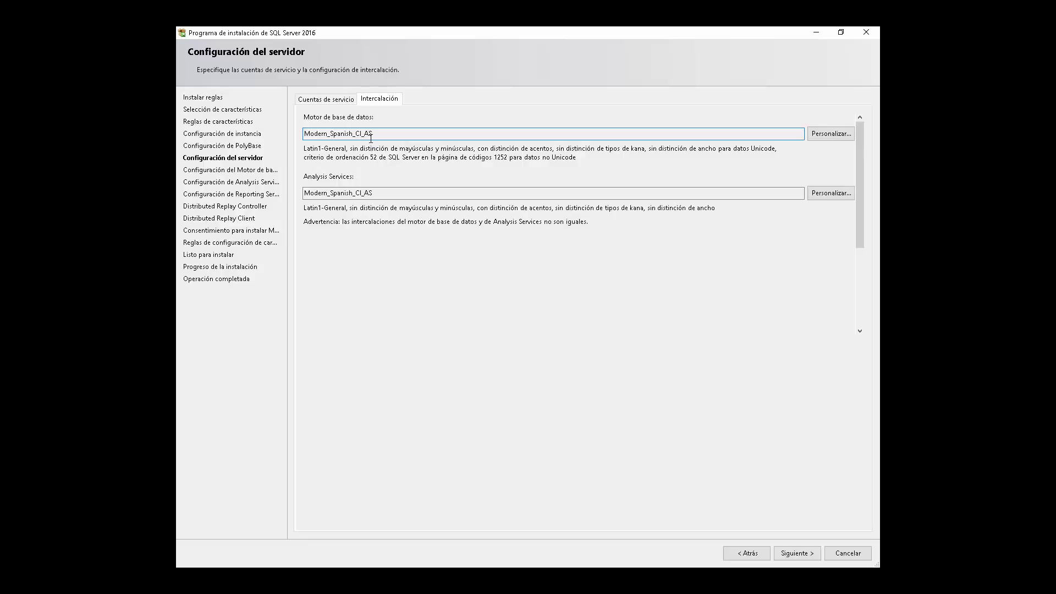
drag(373, 134, 363, 135)
click(833, 136)
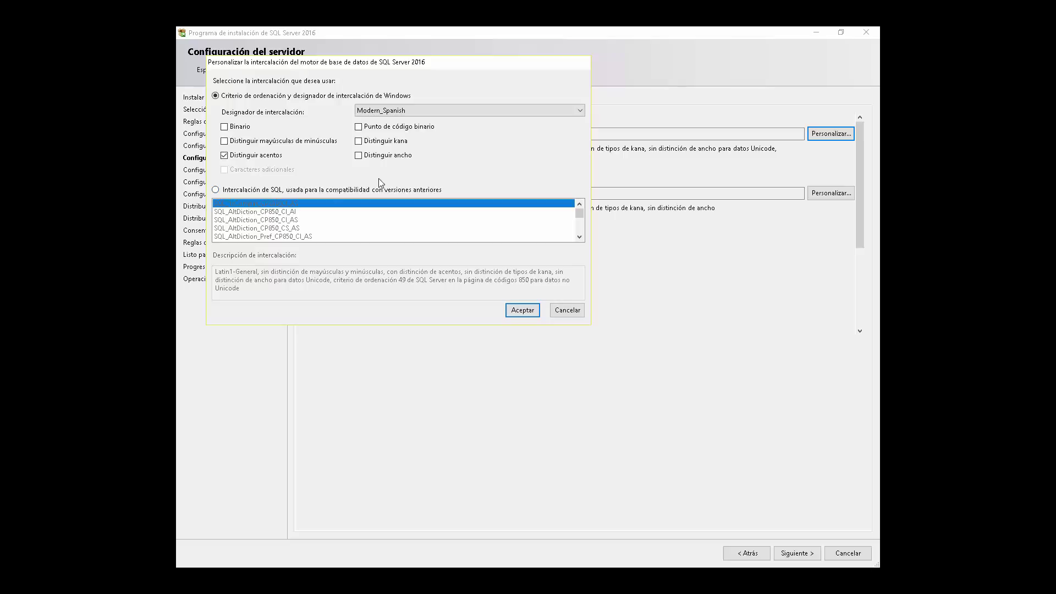
click(251, 156)
drag(470, 63, 585, 195)
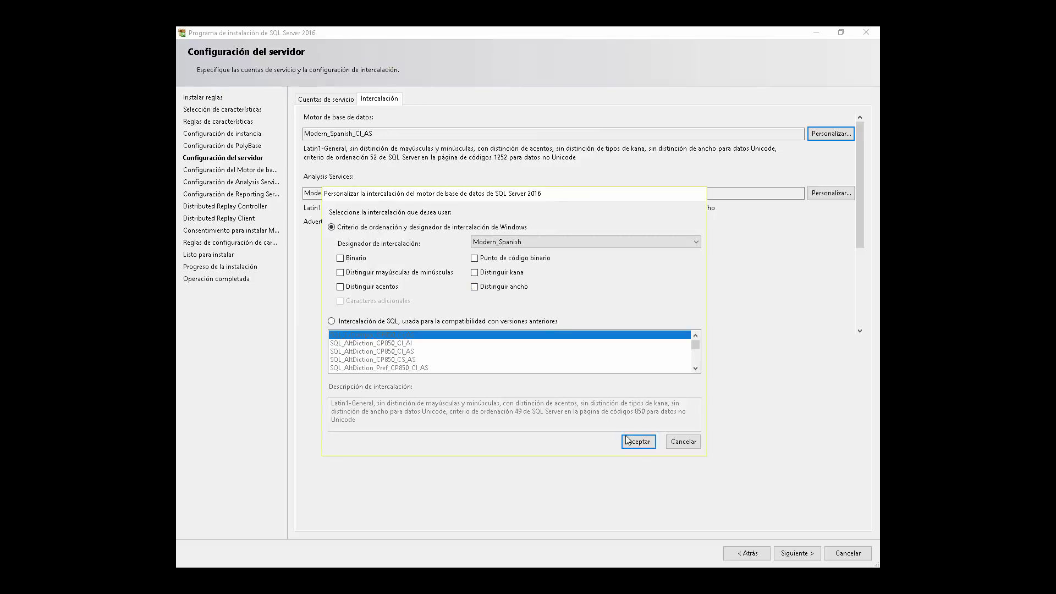
click(641, 441)
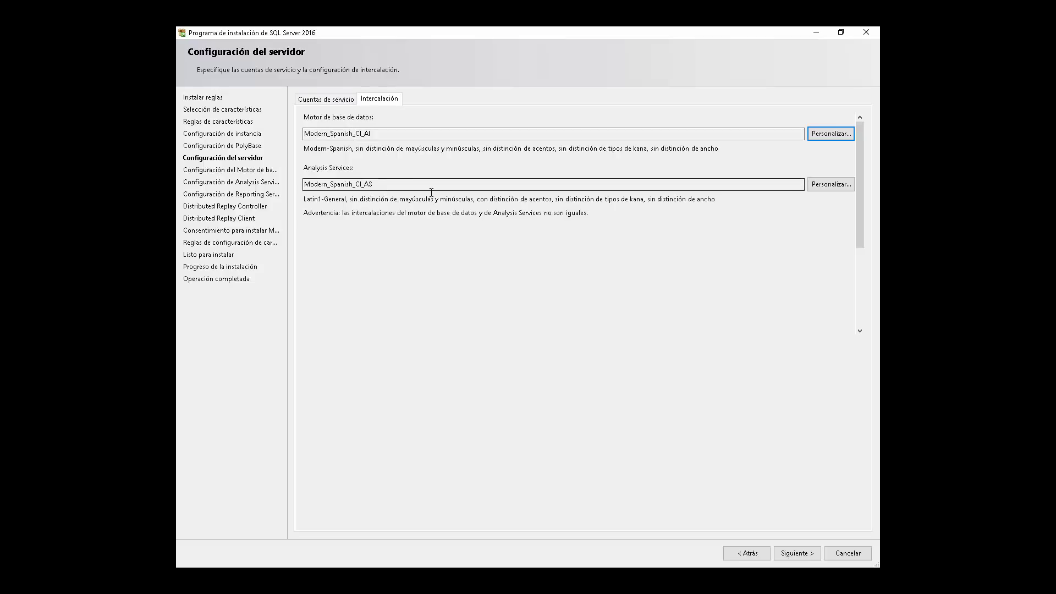
Turn off Distinguir acentos in the Analysis Services collation and continue to the database engine configuration.
click(831, 186)
click(262, 171)
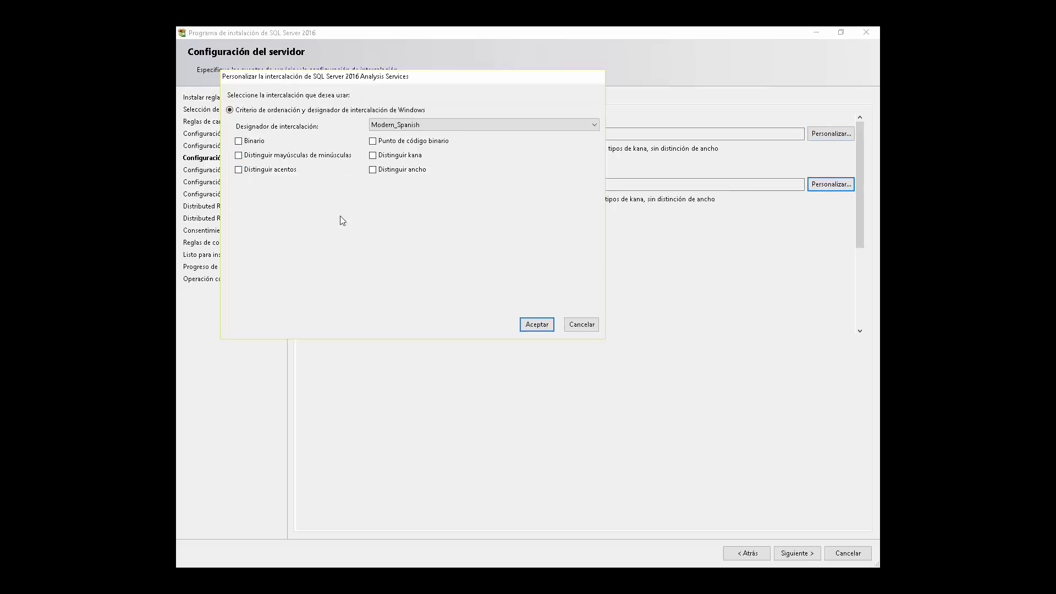
click(538, 325)
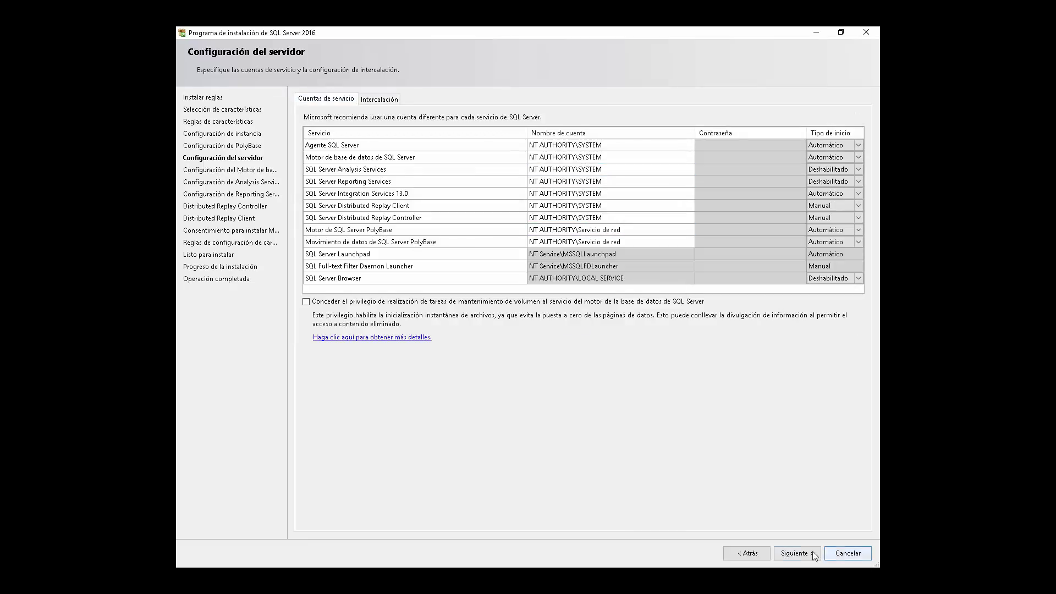
click(797, 553)
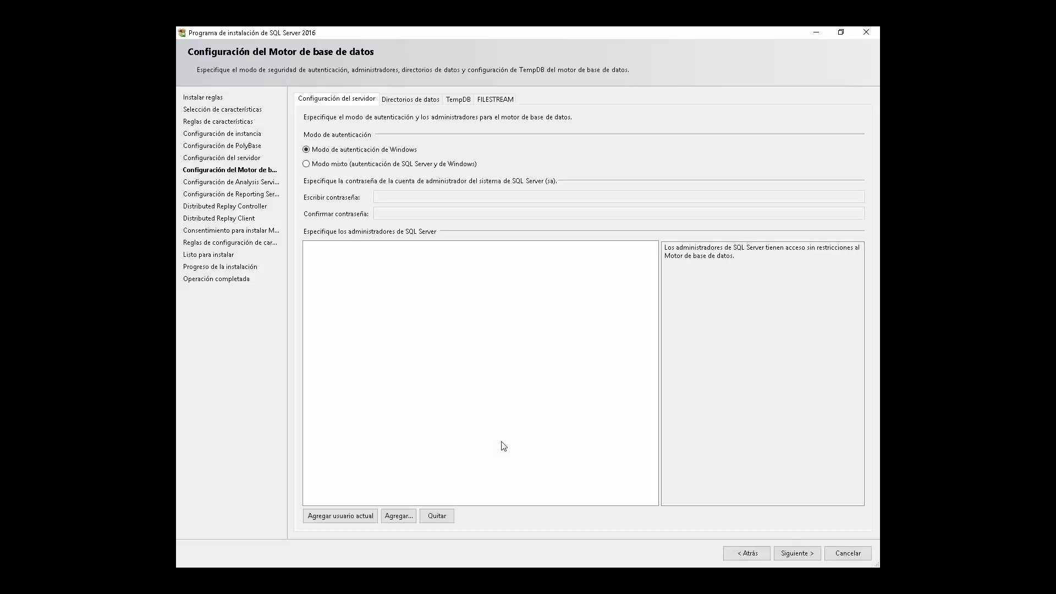
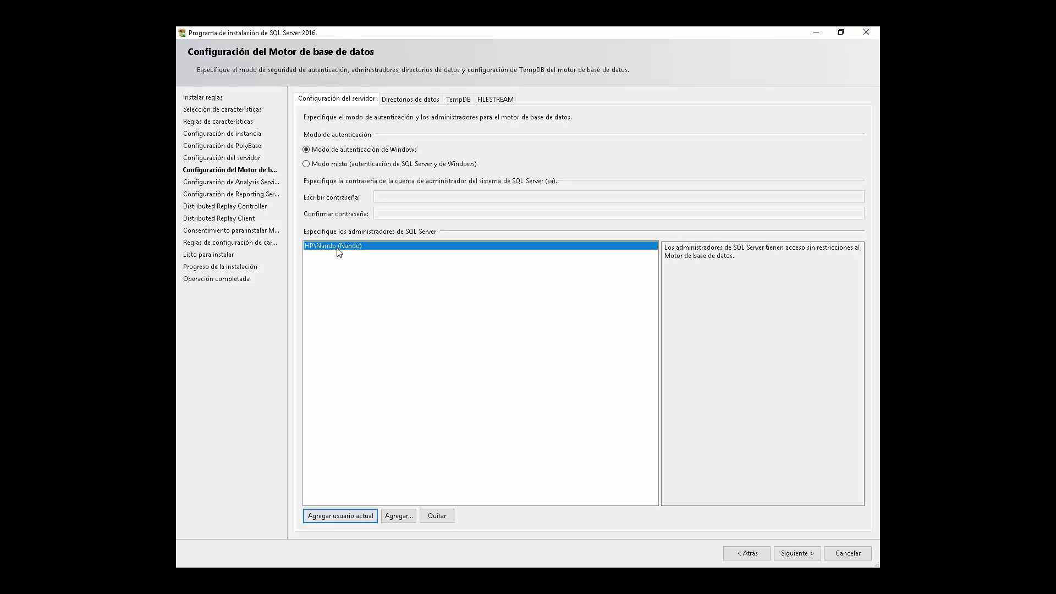
Review the database engine's data directories, TempDB and FILESTREAM settings, and continue with Windows authentication to the Analysis Services configuration.
click(399, 521)
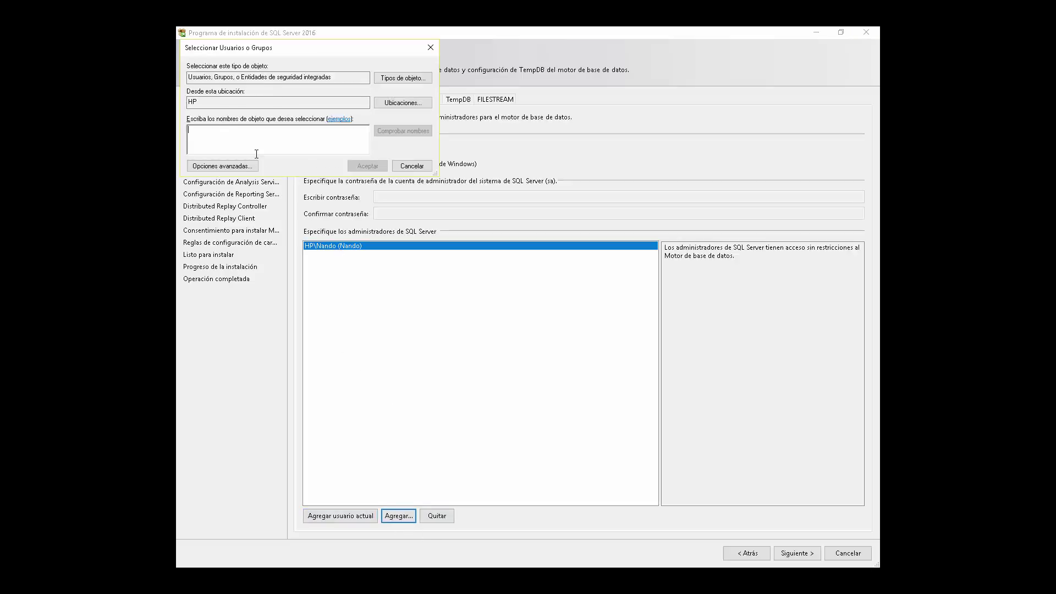
click(412, 165)
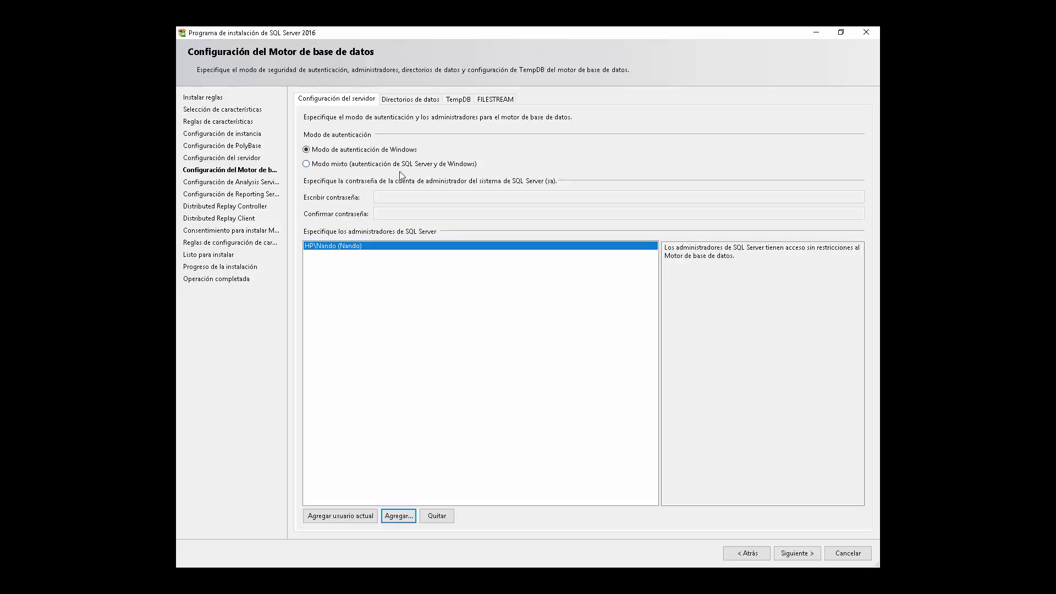
click(408, 99)
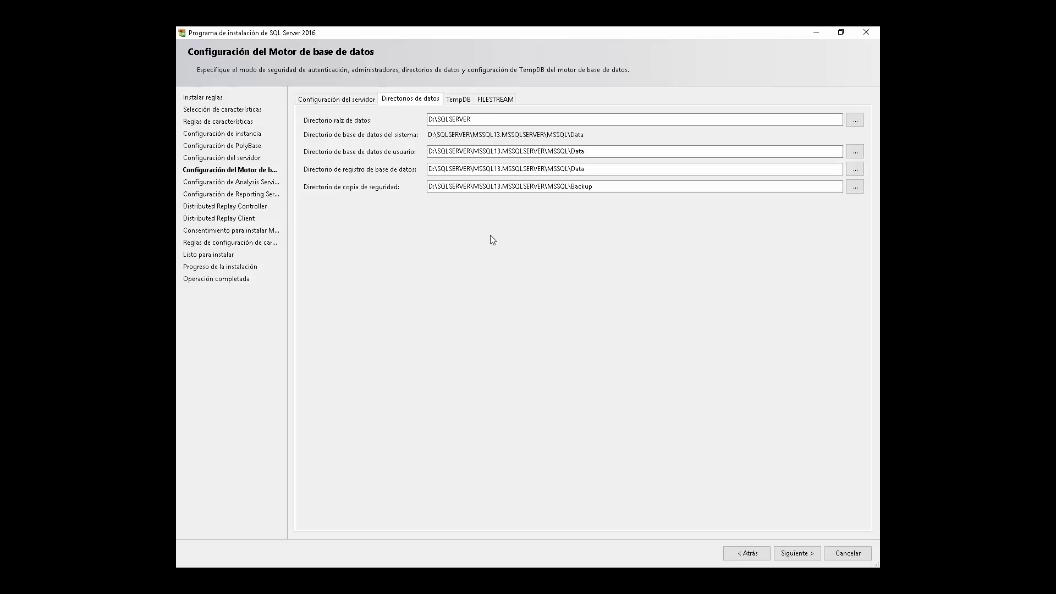
click(460, 100)
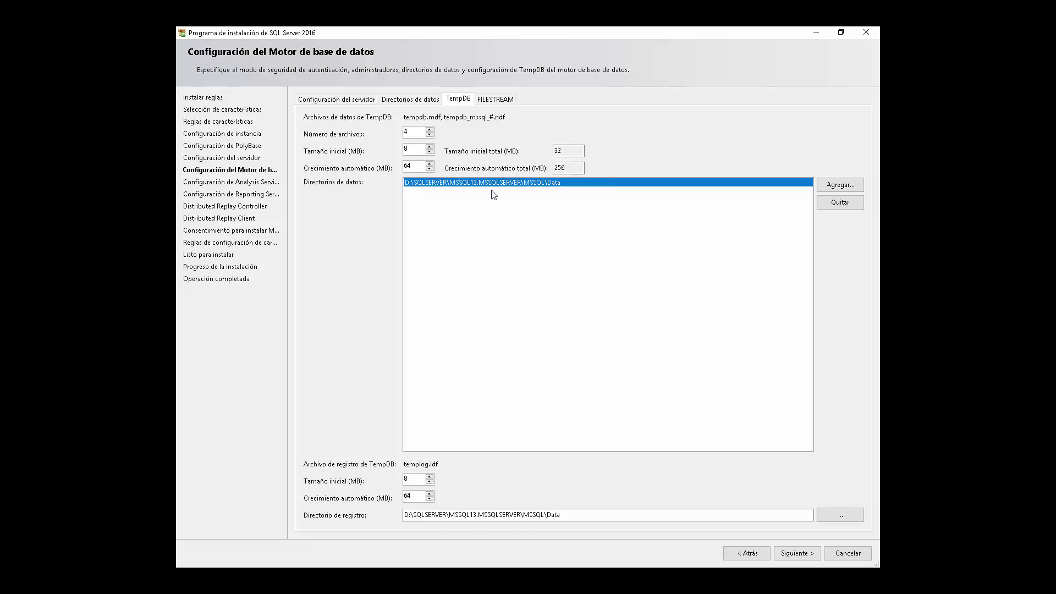
click(510, 102)
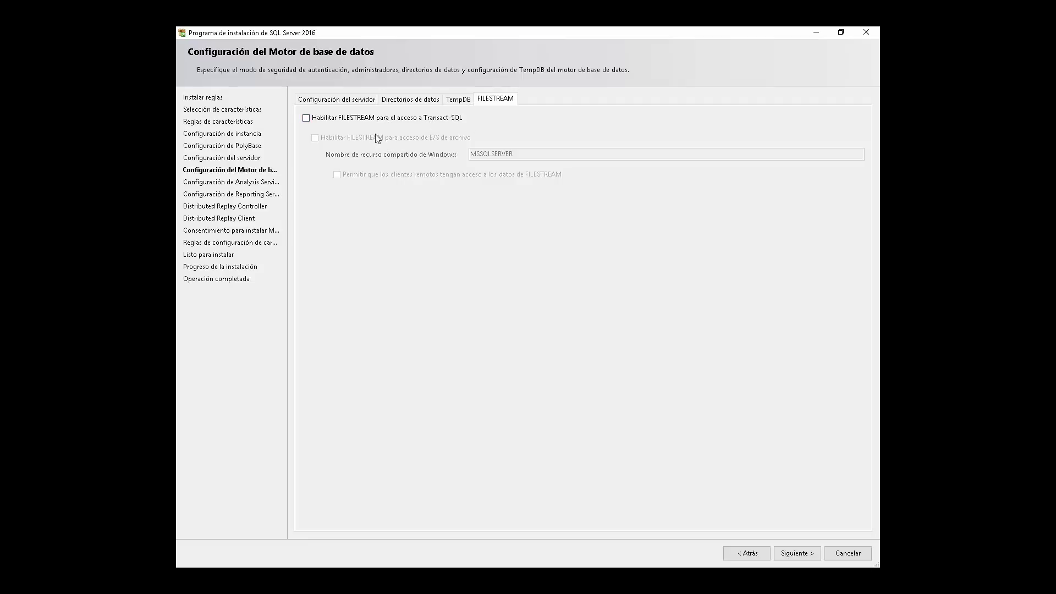
click(342, 101)
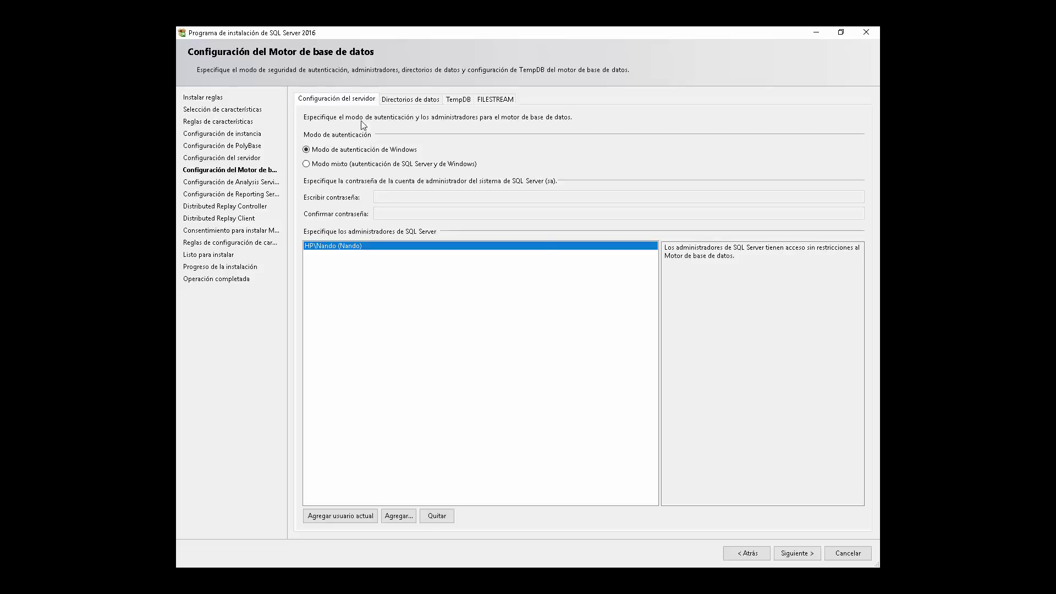
click(797, 553)
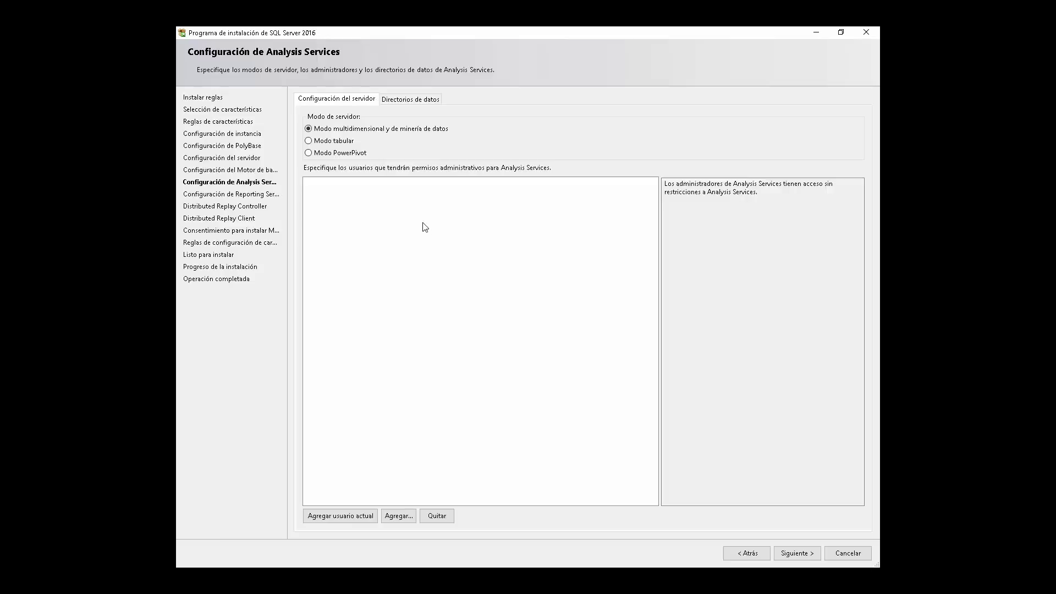
Check the Analysis Services data directories and add the current user as its administrator in multidimensional and data mining mode.
click(397, 100)
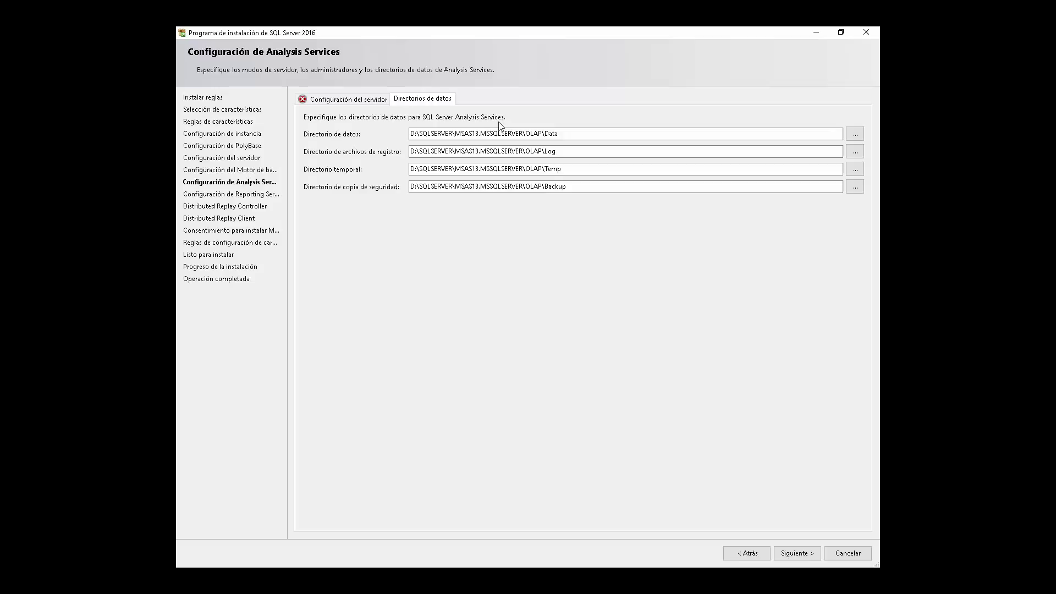
click(352, 100)
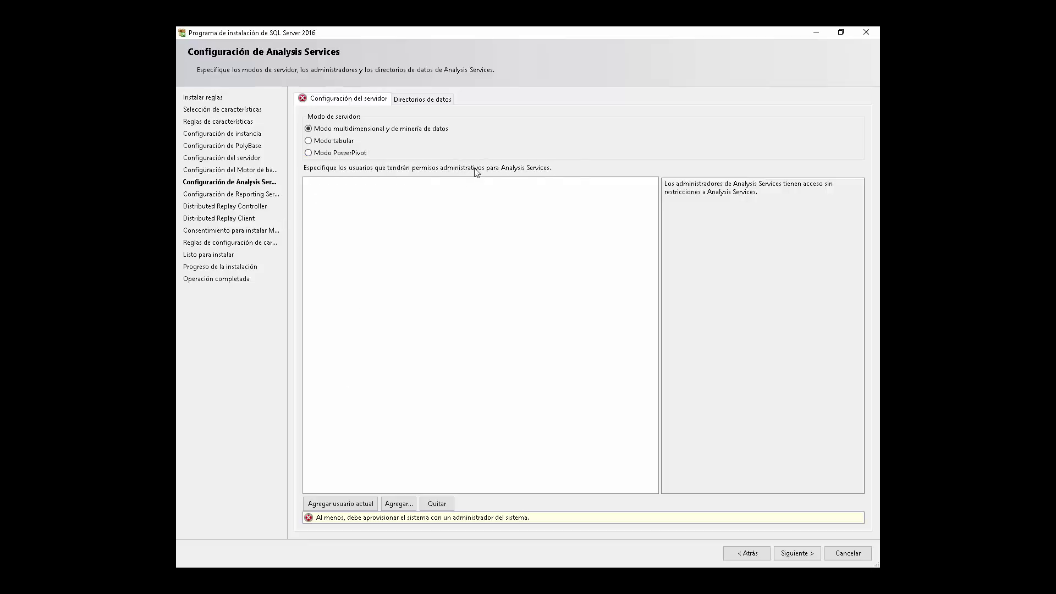
click(334, 504)
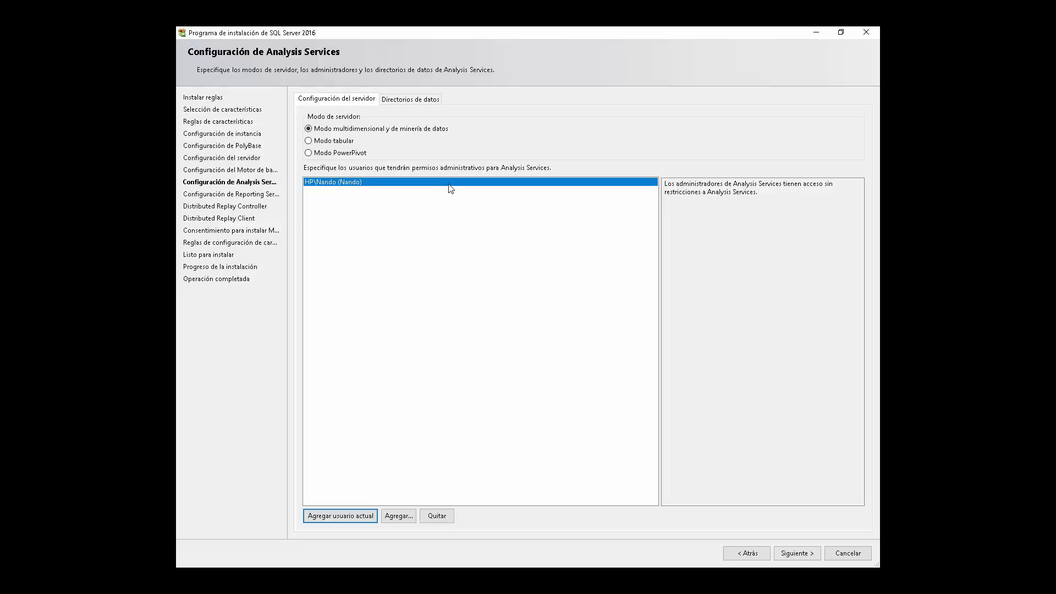
click(797, 553)
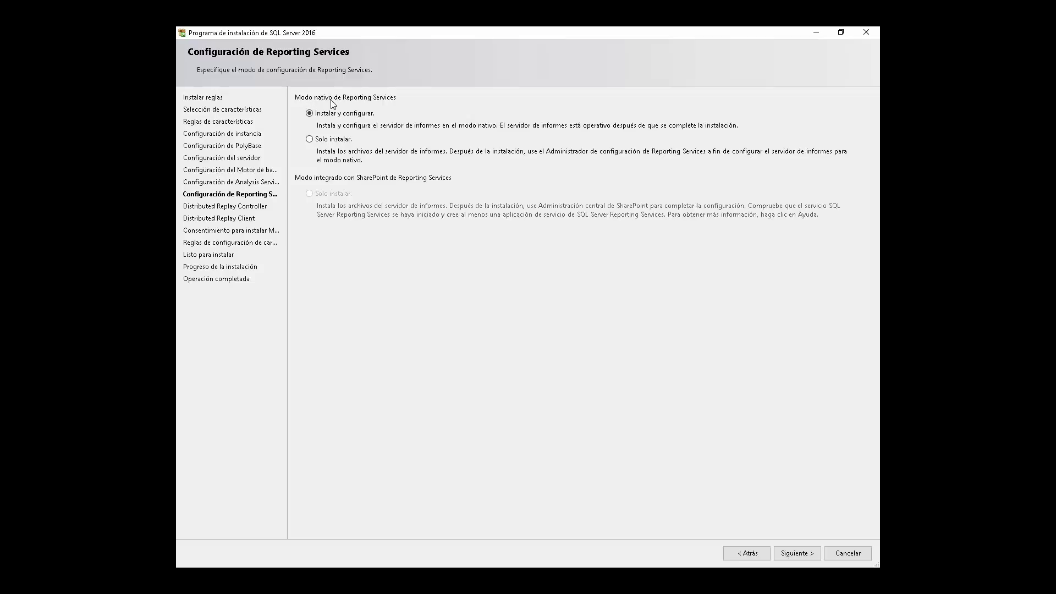
Set the native mode of Reporting Services to Solo instalar and grant the current user permissions for Distributed Replay Controller.
click(348, 139)
click(797, 552)
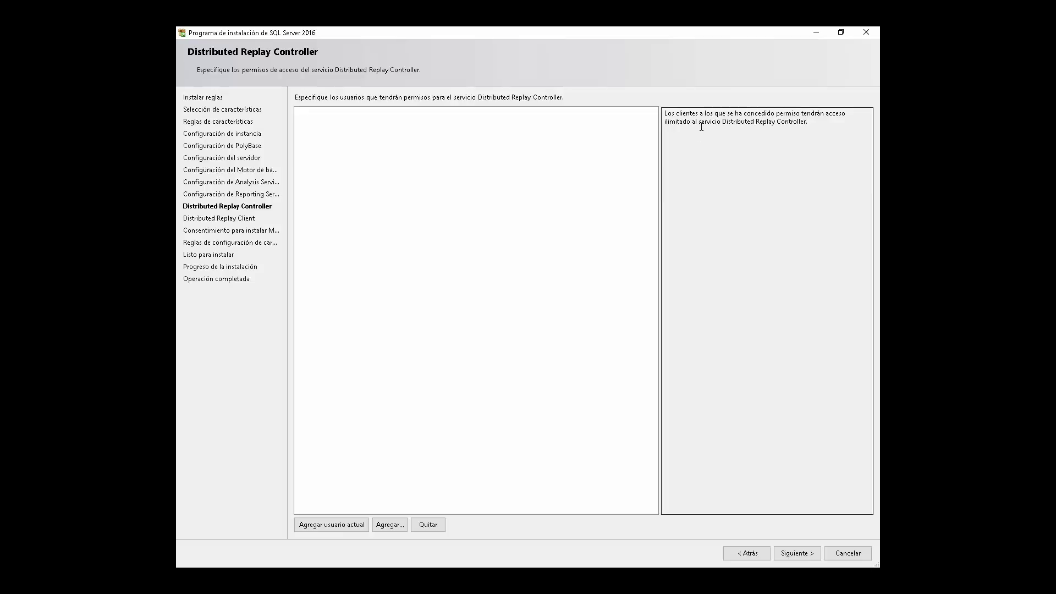
click(331, 525)
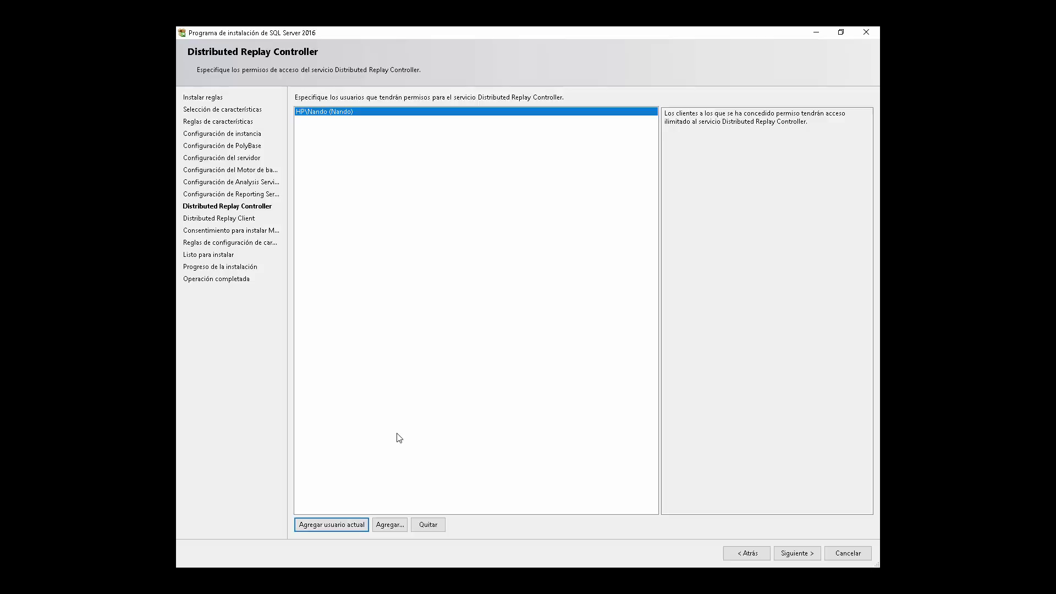
click(797, 554)
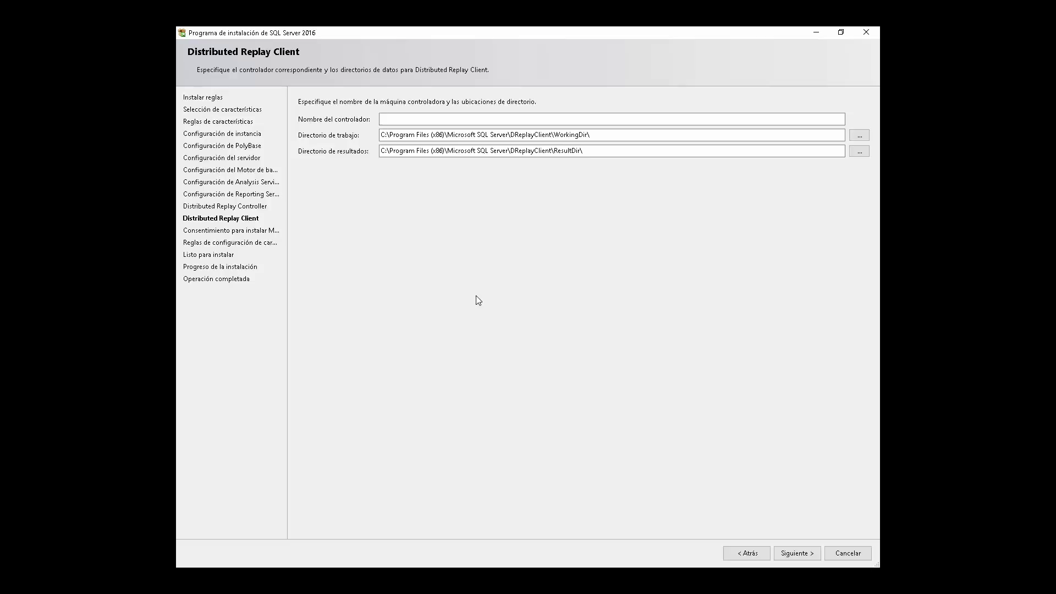
Name the Distributed Replay Client's controller CONTROLADOR and accept the installation of Microsoft R Open.
click(407, 119)
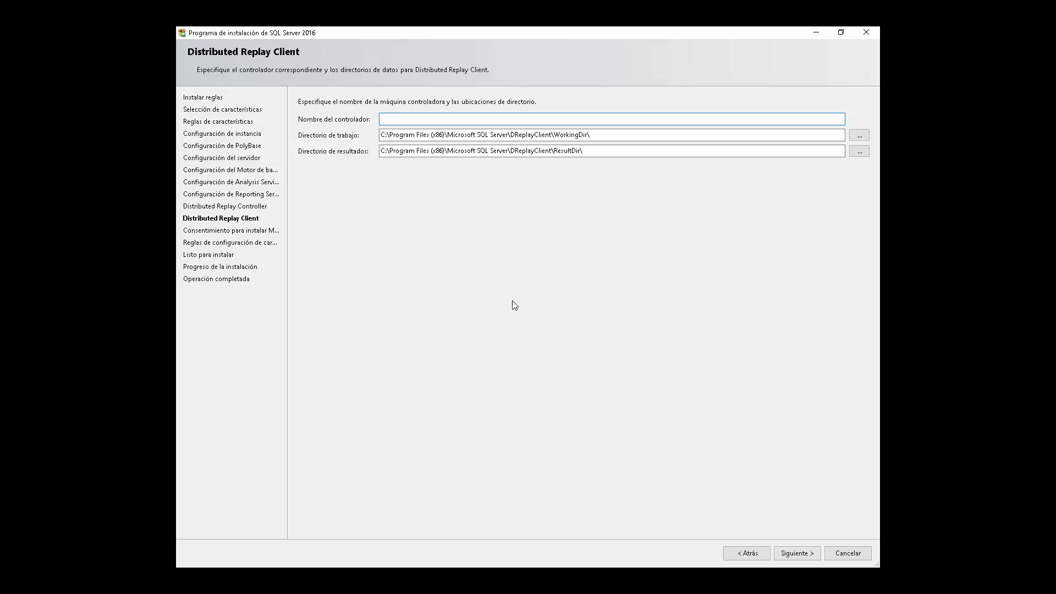
text(CONTROLADOR)
click(797, 552)
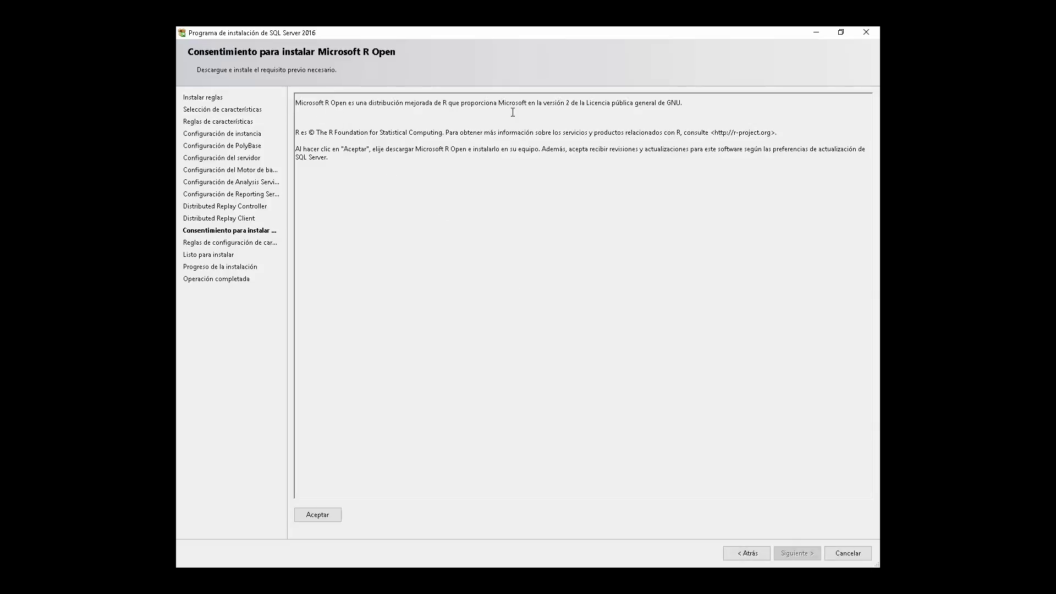
click(323, 514)
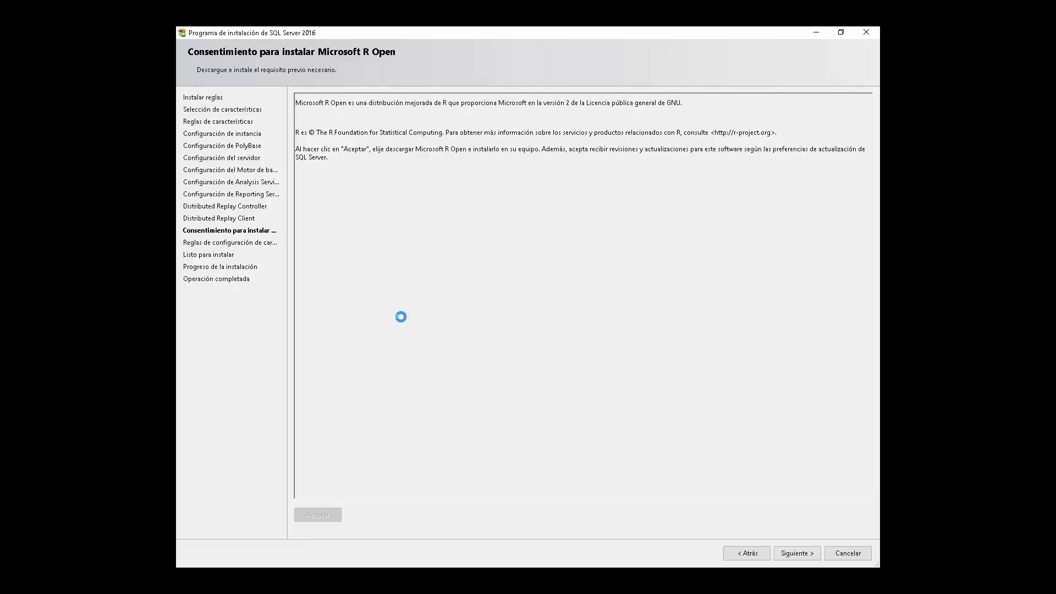
click(797, 553)
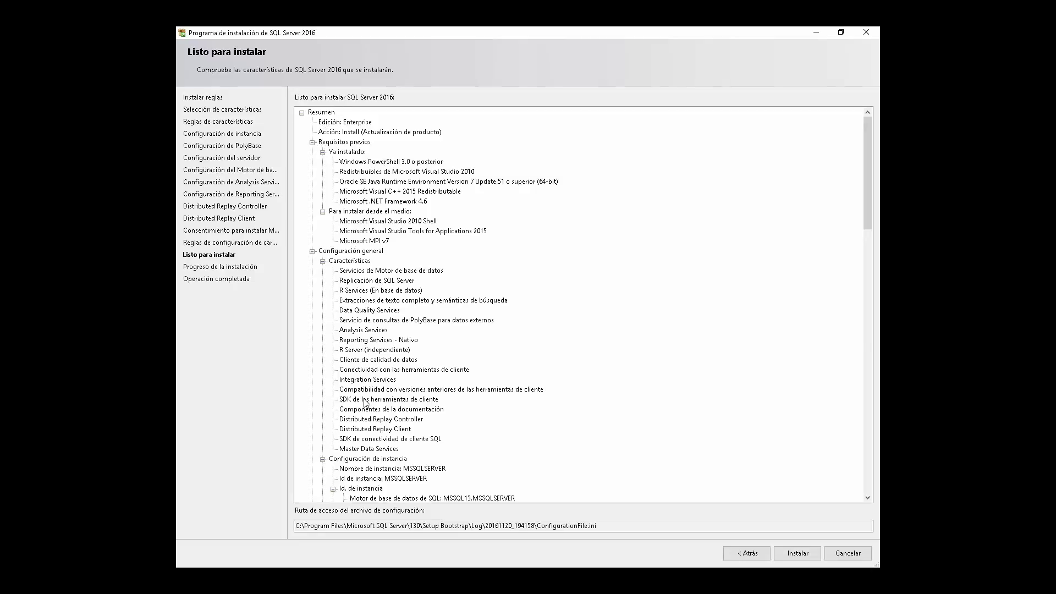
Review the summary of features and instance settings and start the SQL Server 2016 installation.
scroll(492, 289, down, 6)
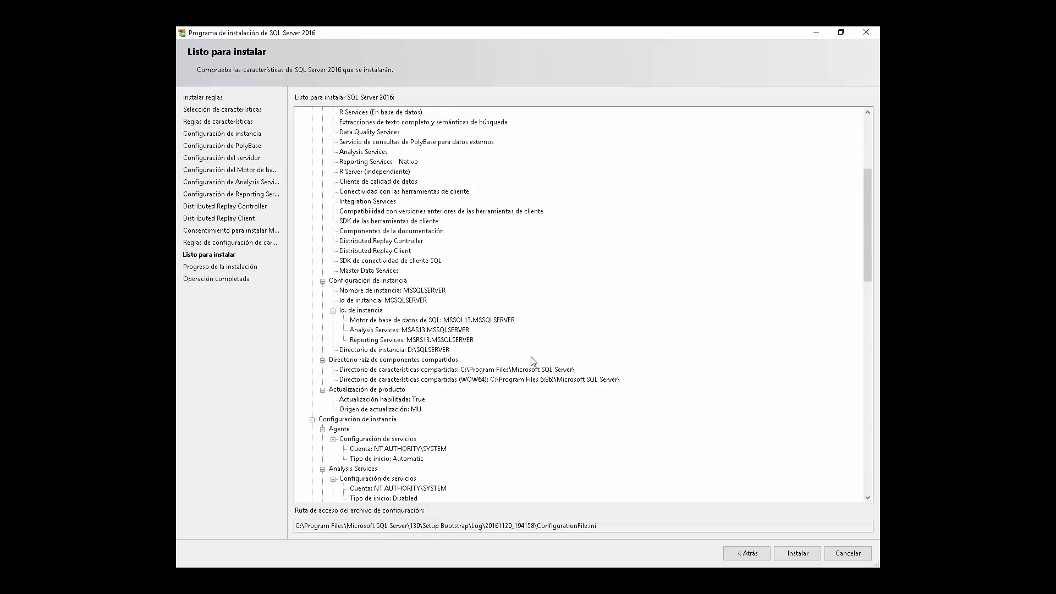
scroll(533, 362, down, 7)
scroll(734, 334, up, 13)
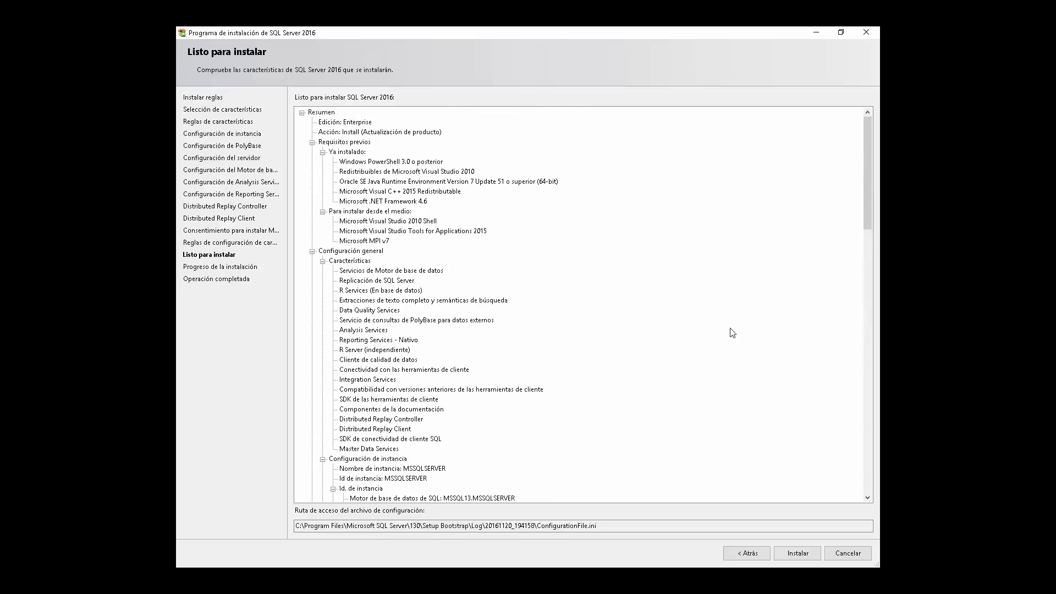
click(798, 554)
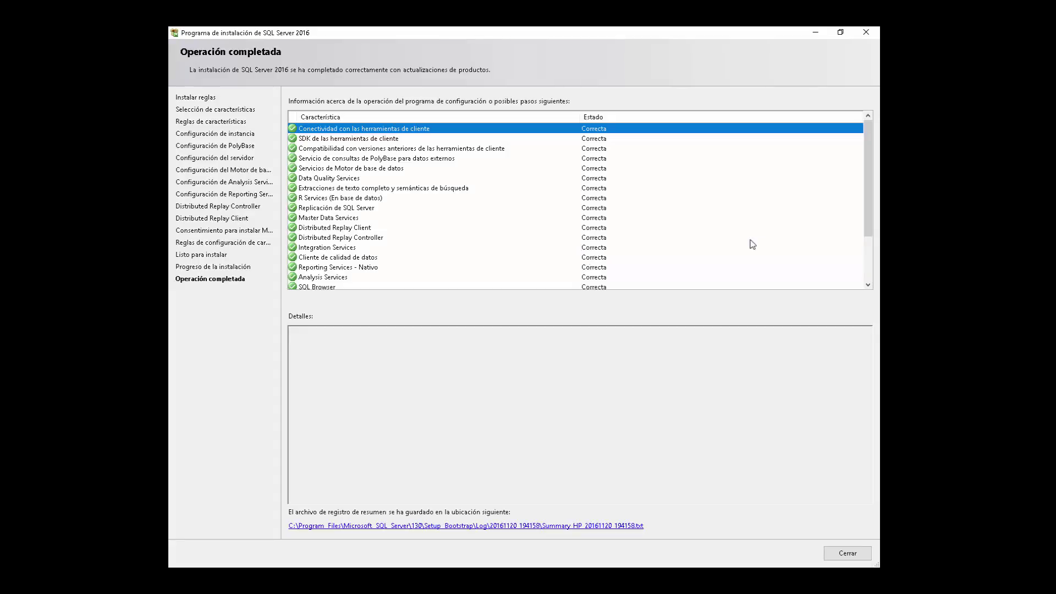
Check the installation status of every feature and close the setup wizard.
drag(869, 174, 861, 252)
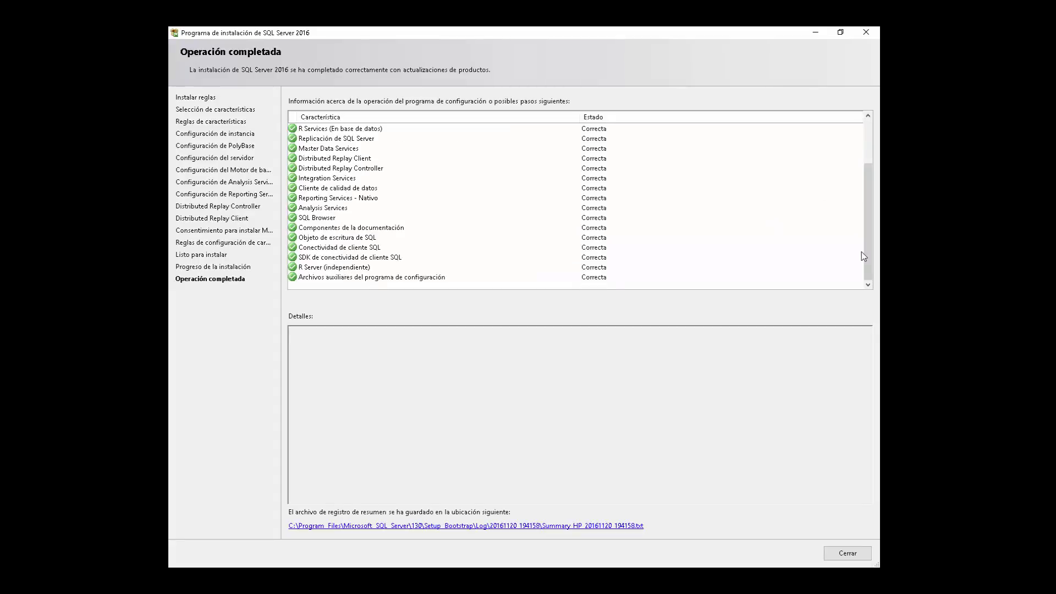
scroll(442, 258, up, 3)
key(Home)
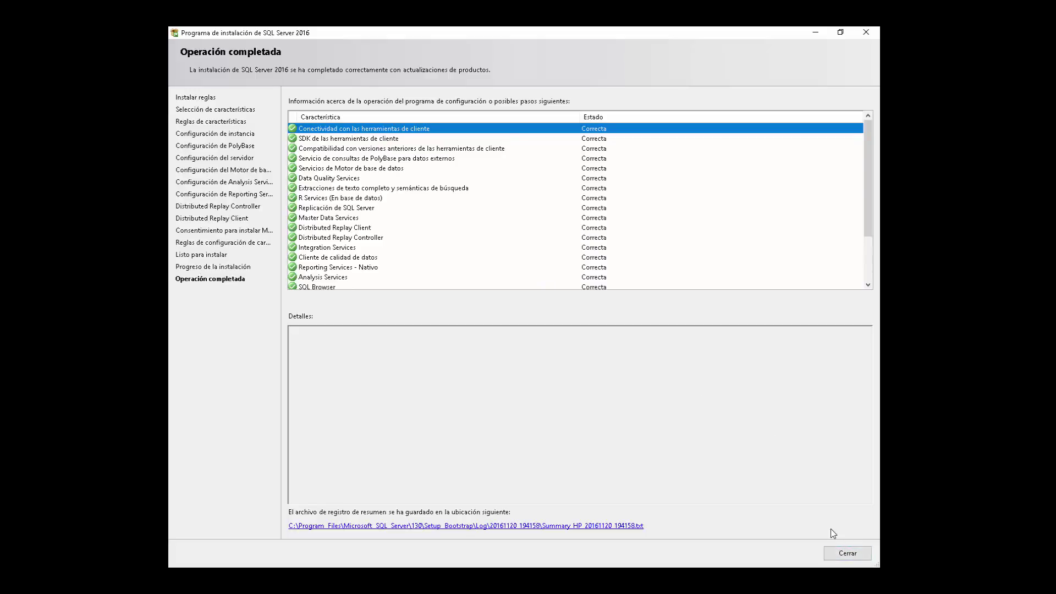
click(846, 553)
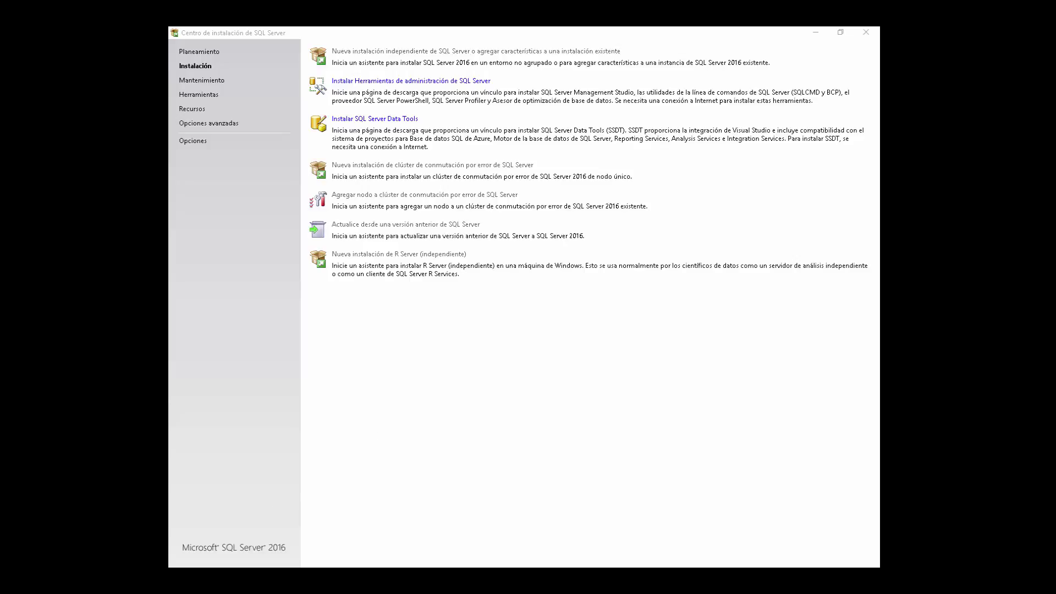
Check the recently added programs, and close the SQL Server installation center and the TUTORIALES folder window.
key(super)
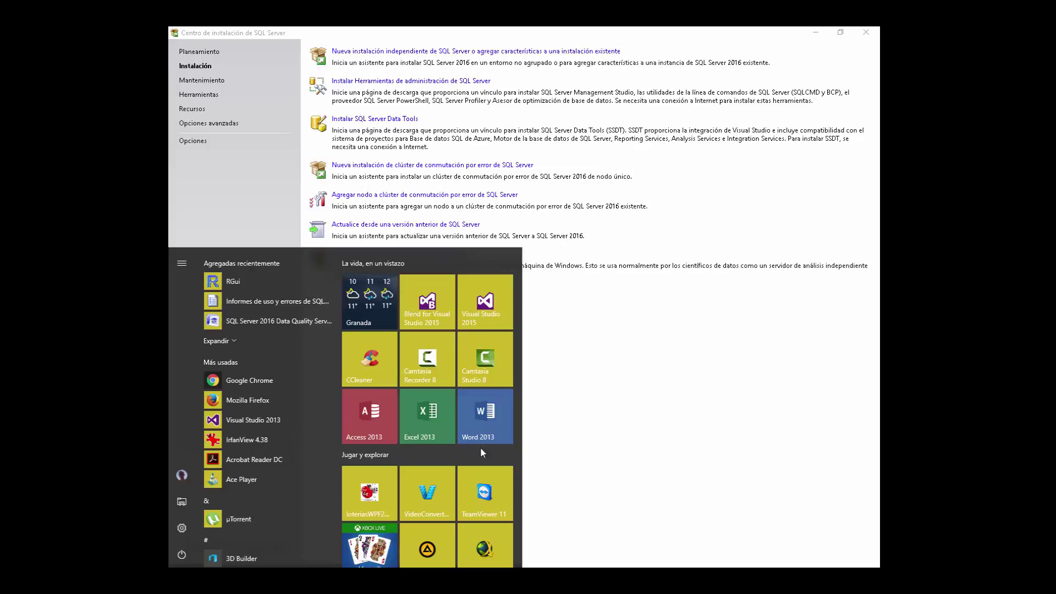
click(585, 447)
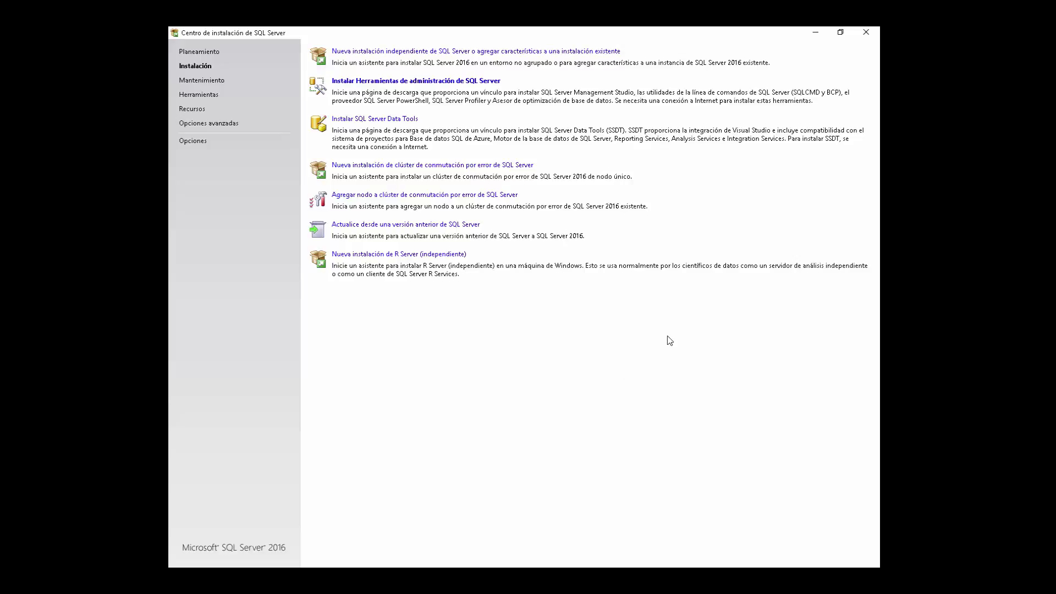
click(866, 32)
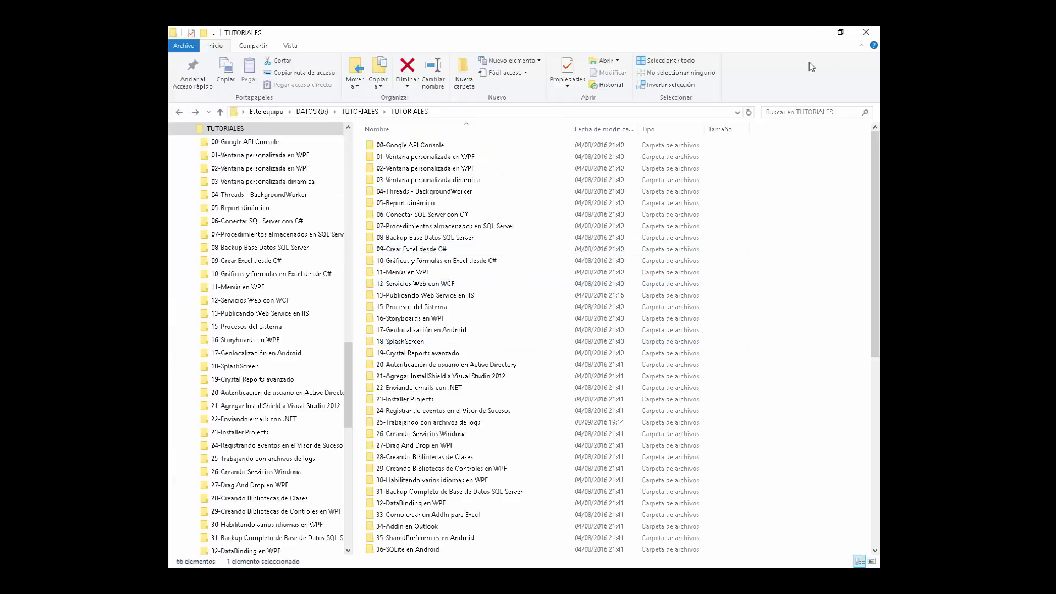
click(866, 33)
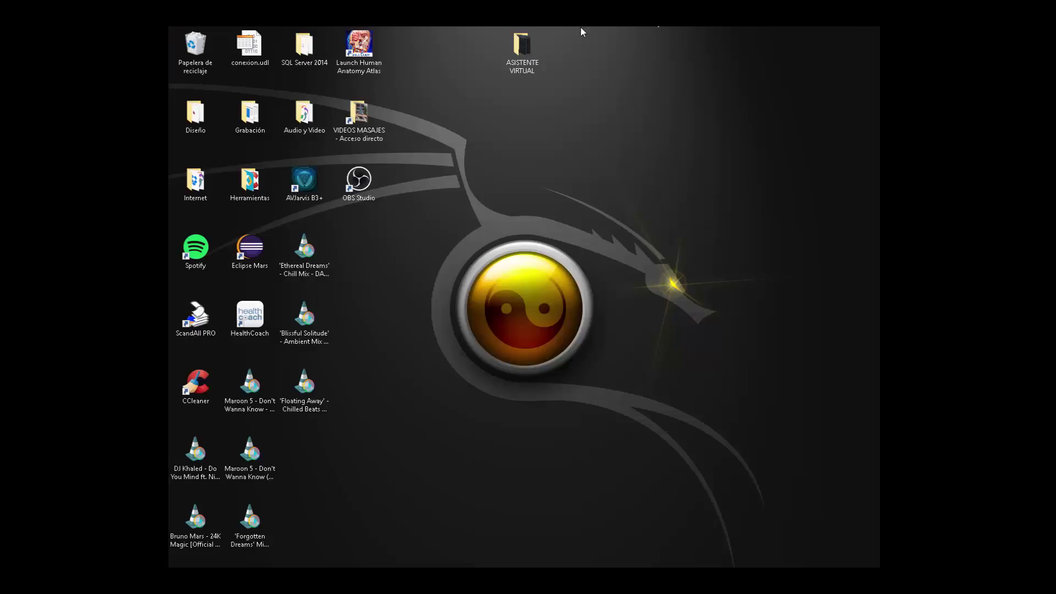